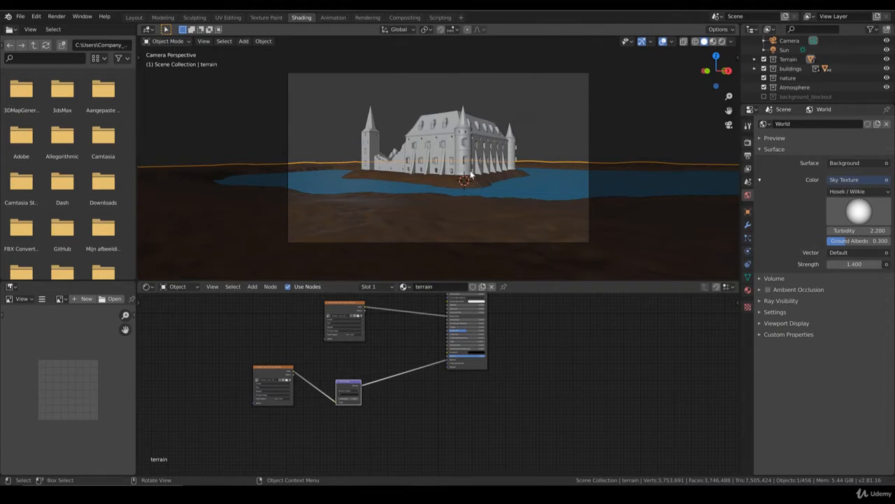
# Step: Preview the castle in rendered shading through the camera and limit the render region to its brick walls
pyautogui.scroll(1, 471, 170)
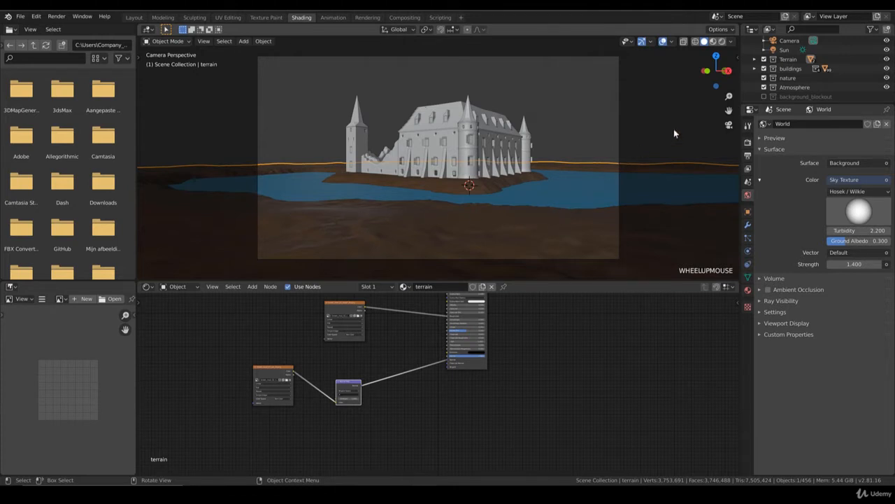
pyautogui.click(748, 142)
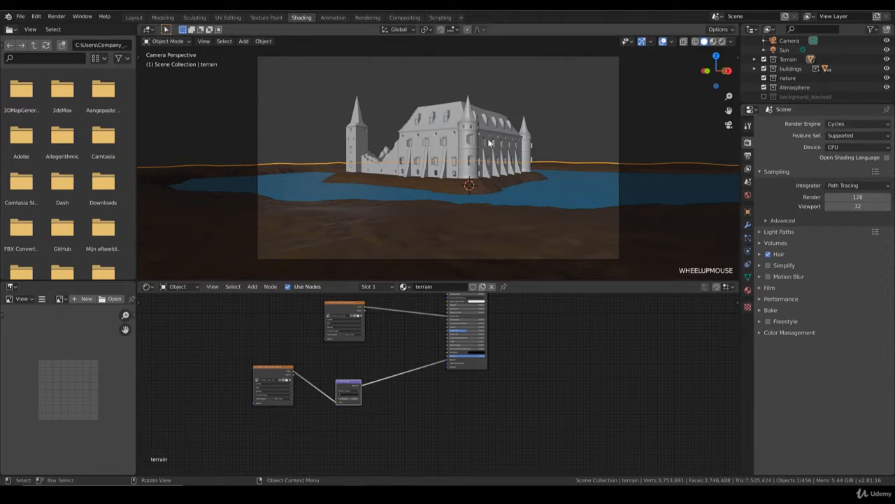
pyautogui.press('z')
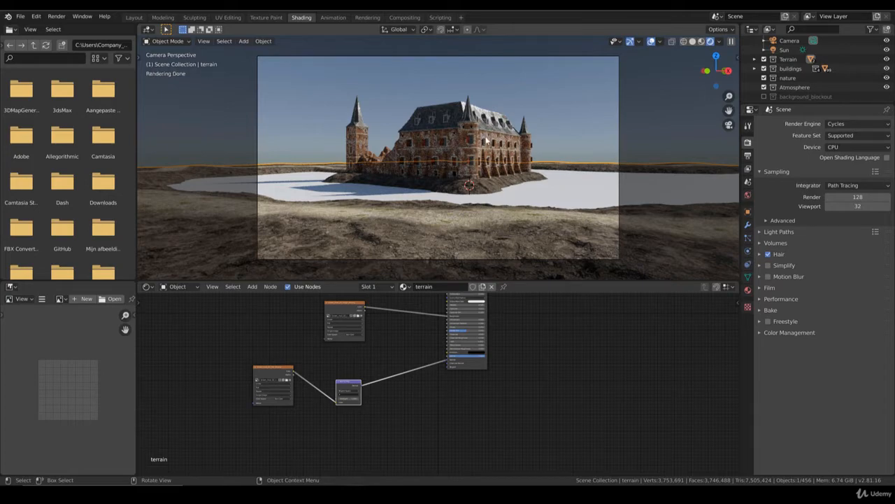
pyautogui.scroll(5, 486, 140)
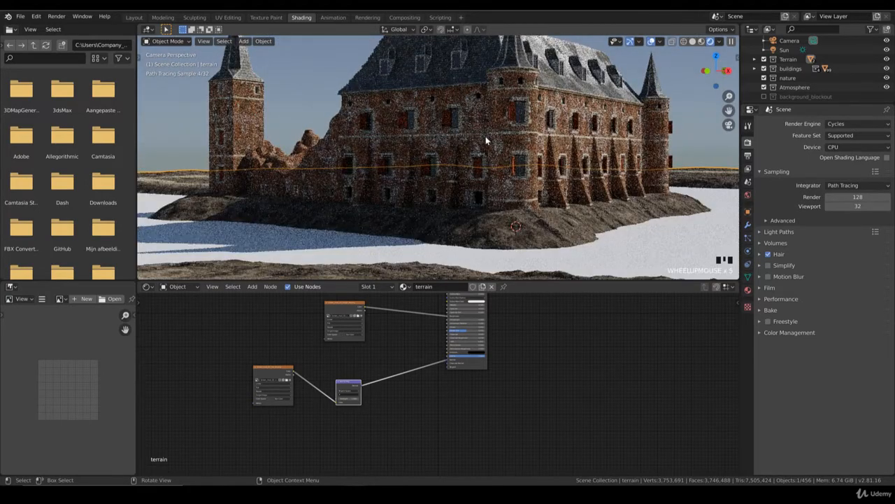
pyautogui.hotkey('ctrl', 'b')
pyautogui.moveTo(330, 82); pyautogui.dragTo(664, 221)
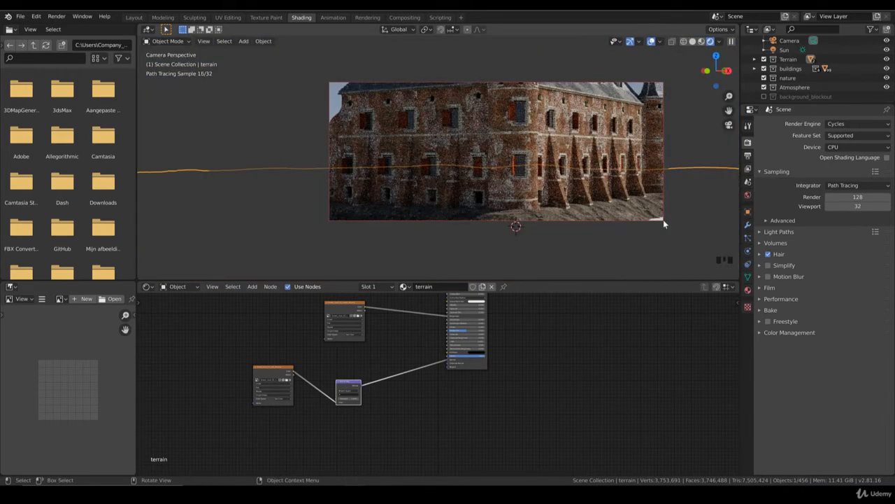
# Step: In the main structure's castle_brick material, set the noise ColorRamp's black stop to 0.489 and its white stop to 0.623
pyautogui.click(434, 130)
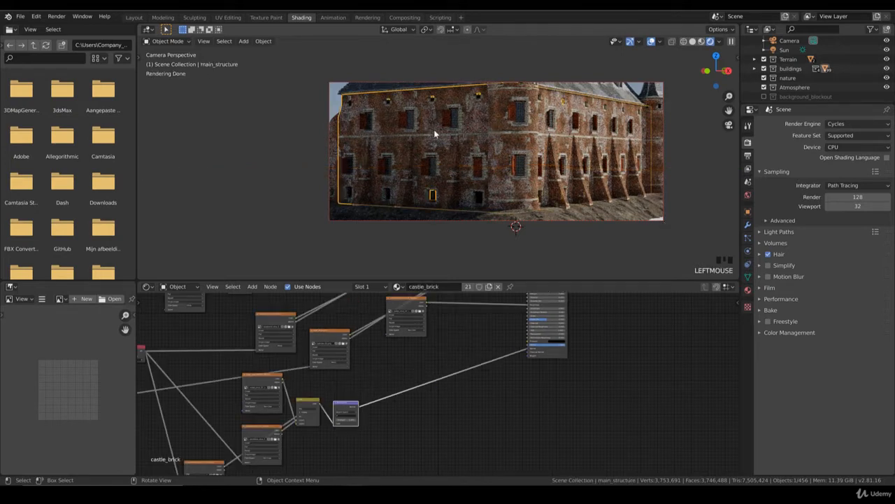
pyautogui.scroll(2, 454, 414)
pyautogui.moveTo(456, 415); pyautogui.dragTo(537, 438, button='middle')
pyautogui.scroll(-4, 459, 392)
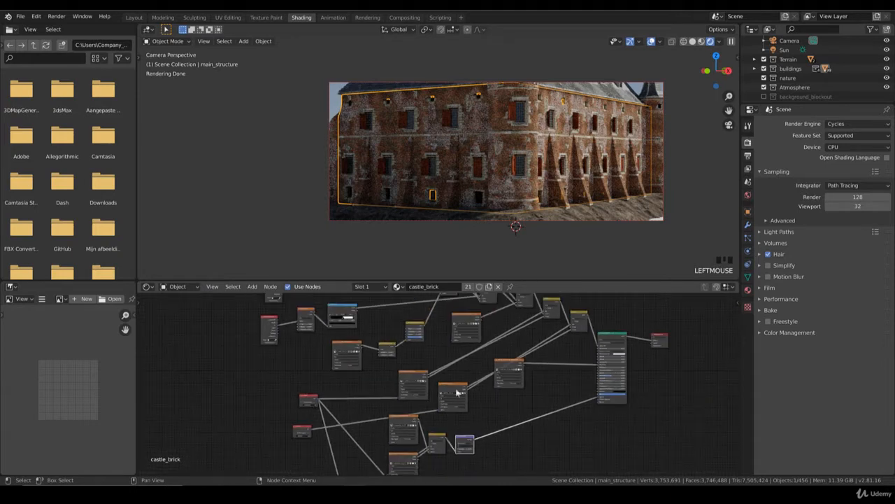
pyautogui.moveTo(376, 375); pyautogui.dragTo(388, 419, button='middle')
pyautogui.scroll(3, 407, 384)
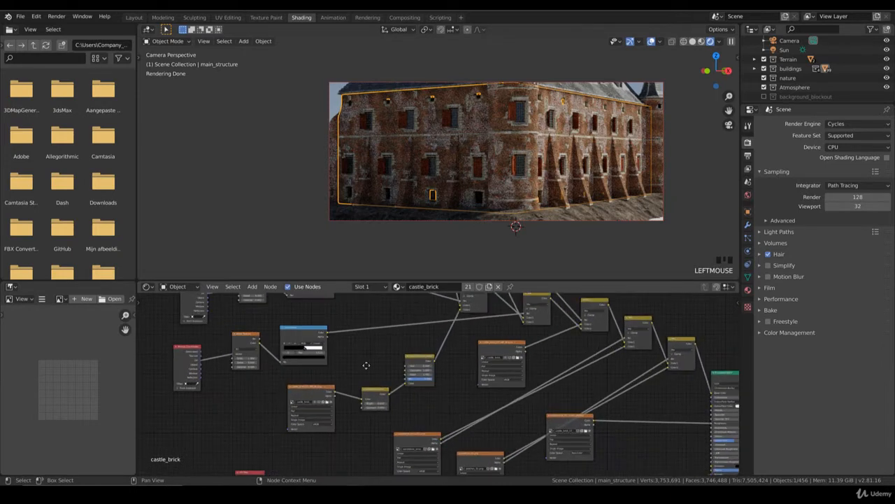
pyautogui.scroll(1, 389, 345)
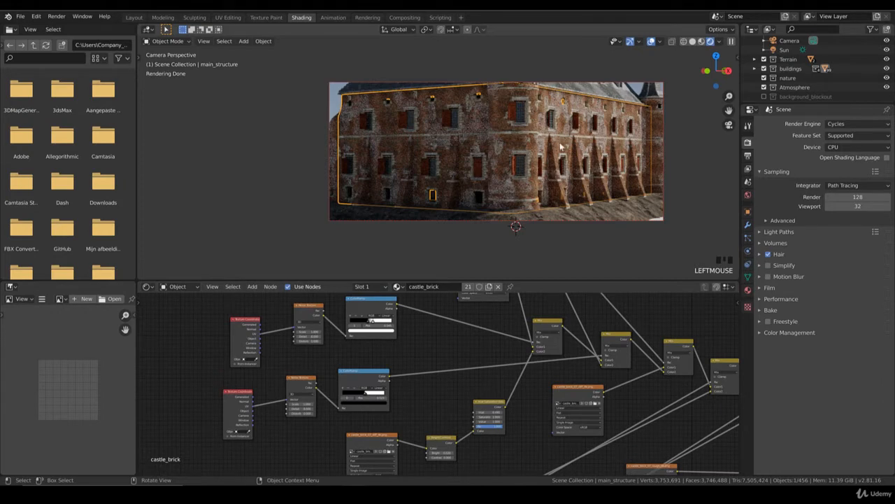
pyautogui.scroll(4, 428, 373)
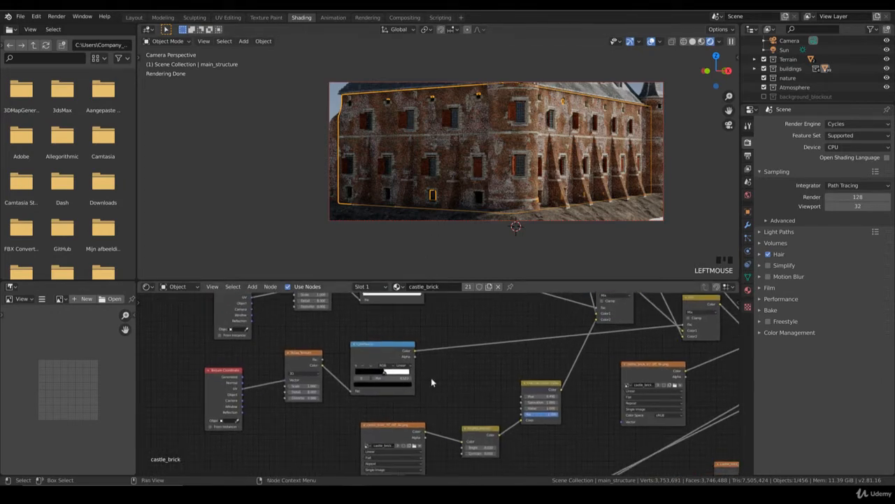
pyautogui.scroll(2, 433, 374)
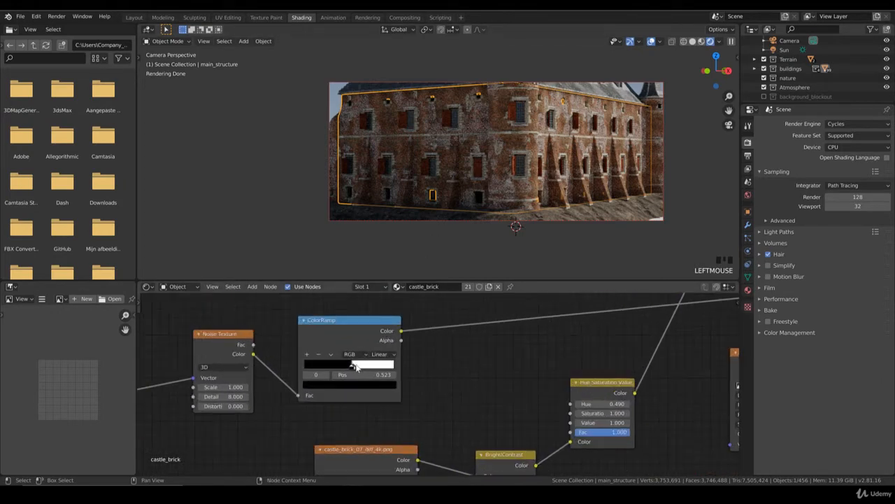
pyautogui.moveTo(352, 368)
pyautogui.mouseDown()
pyautogui.moveTo(361, 366)
pyautogui.moveTo(345, 369)
pyautogui.mouseUp()
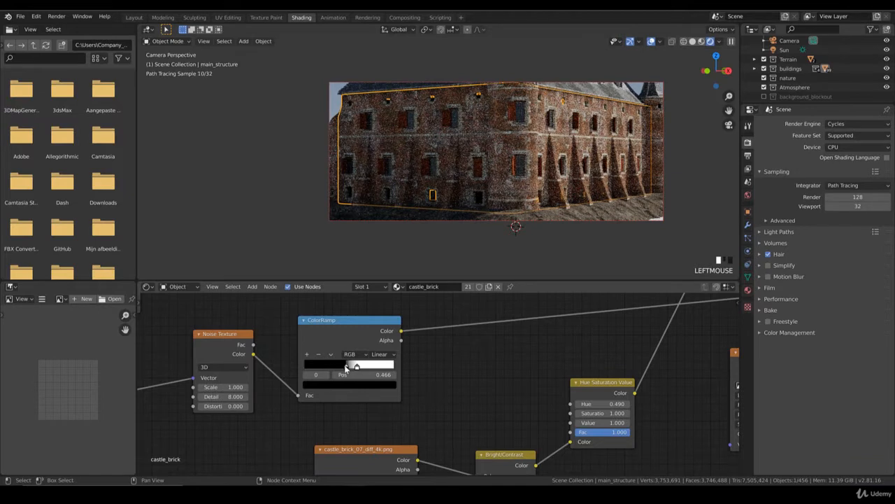
pyautogui.moveTo(344, 366); pyautogui.dragTo(361, 368)
pyautogui.click(358, 368)
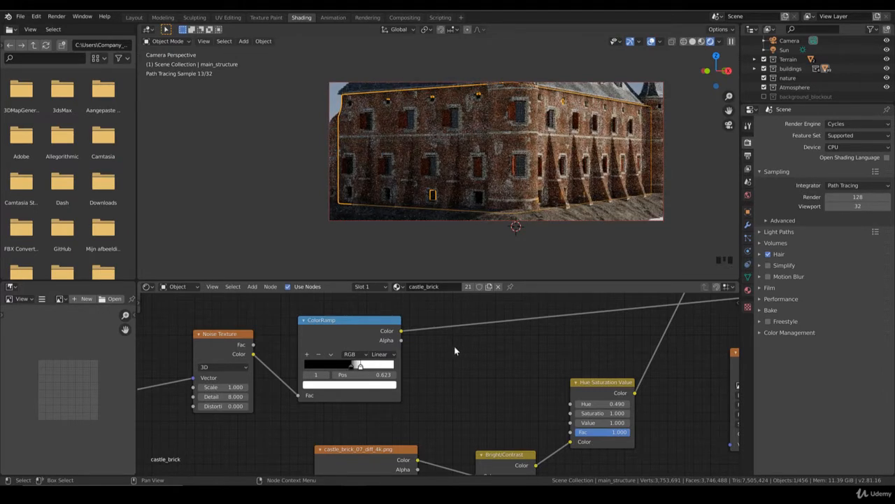
pyautogui.click(348, 366)
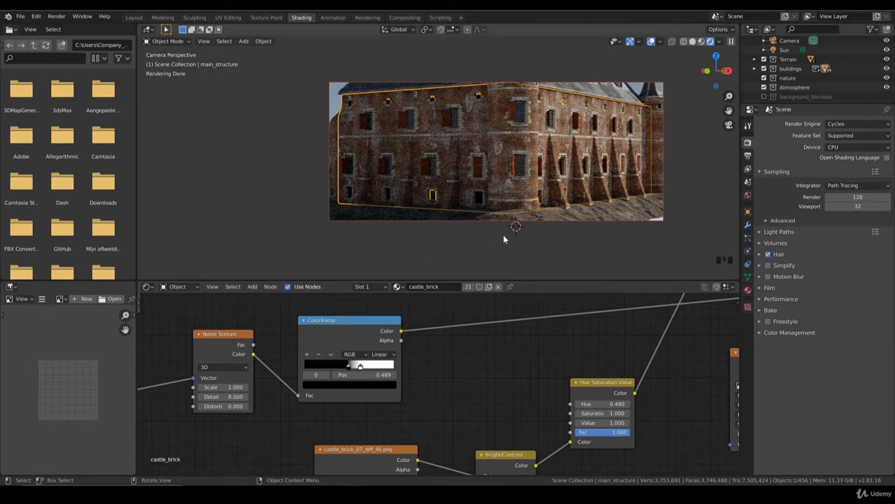
# Step: Redraw the render region around the castle's roof and the far tower
pyautogui.scroll(-2, 502, 236)
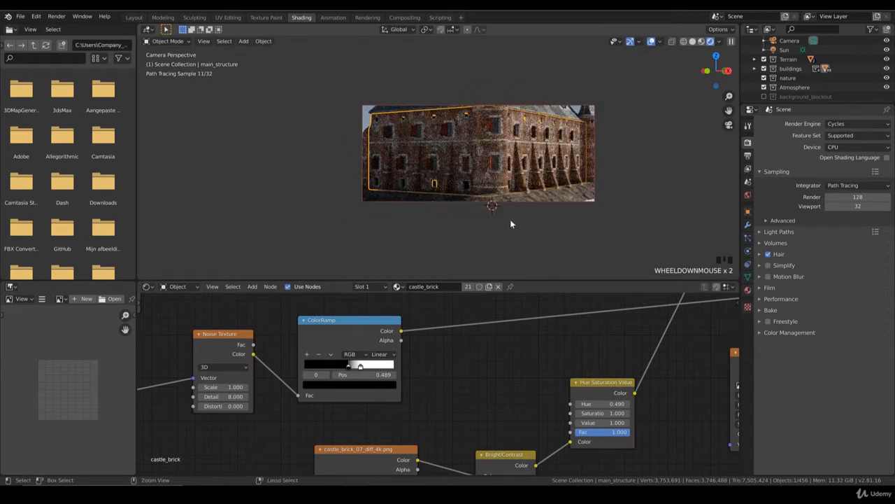
pyautogui.hotkey('ctrl', 'b')
pyautogui.moveTo(602, 136); pyautogui.dragTo(483, 76)
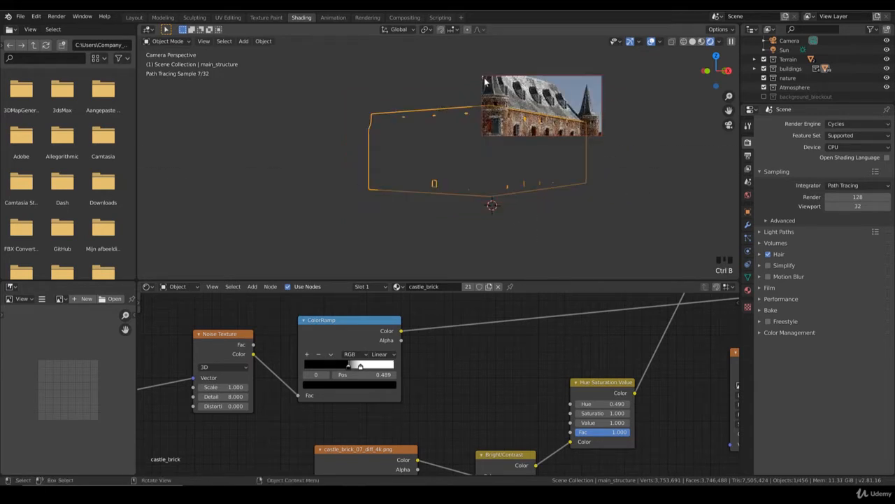
# Step: Adjust the grey brightness of Color2 in the grey_roof material's Mix node that feeds the roughness
pyautogui.click(485, 82)
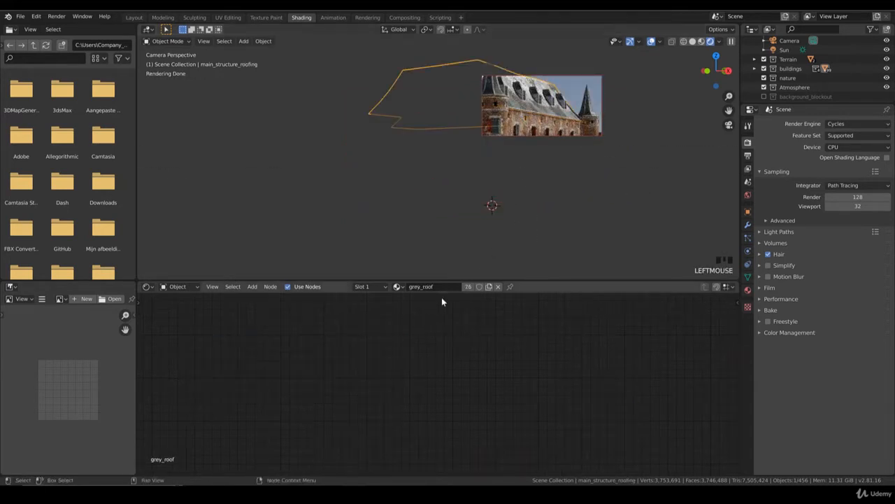
pyautogui.scroll(-9, 426, 366)
pyautogui.moveTo(448, 412); pyautogui.dragTo(452, 345, button='middle')
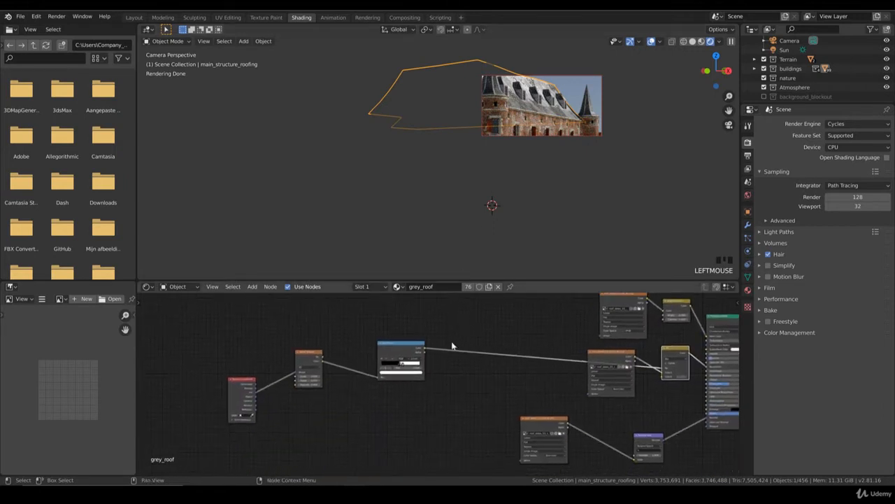
pyautogui.moveTo(623, 371); pyautogui.dragTo(443, 358, button='middle')
pyautogui.scroll(5, 443, 359)
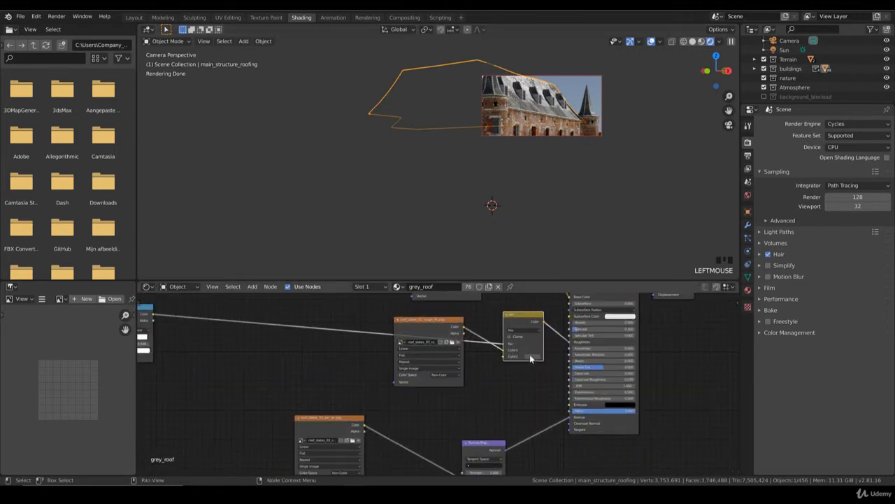
pyautogui.click(530, 354)
pyautogui.click(575, 301)
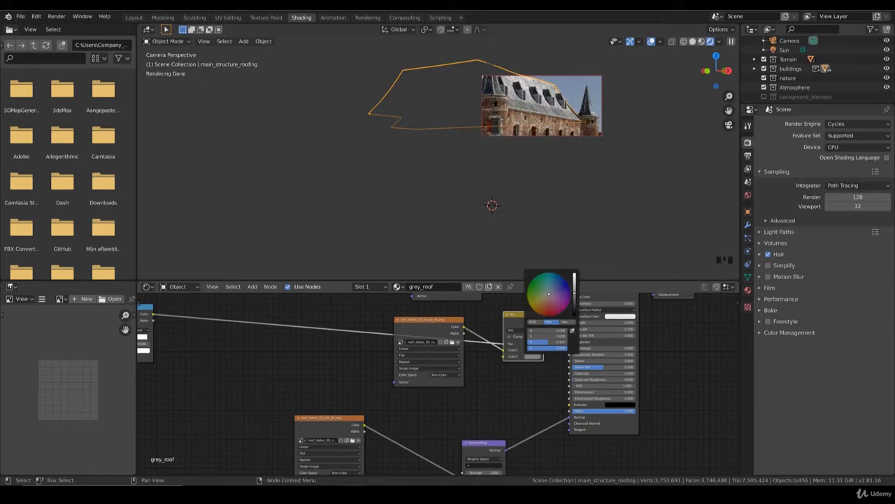
pyautogui.click(575, 295)
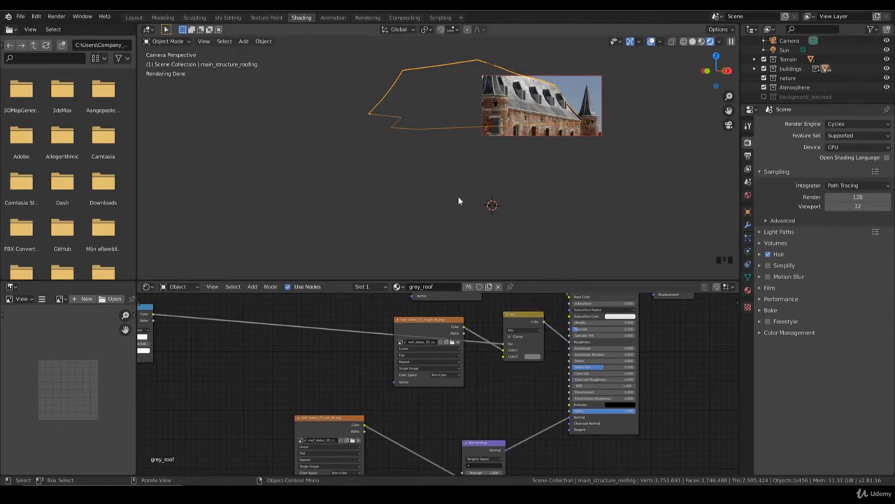
# Step: Switch the viewport to solid shading and expand the render region to cover the whole camera frame
pyautogui.press('z')
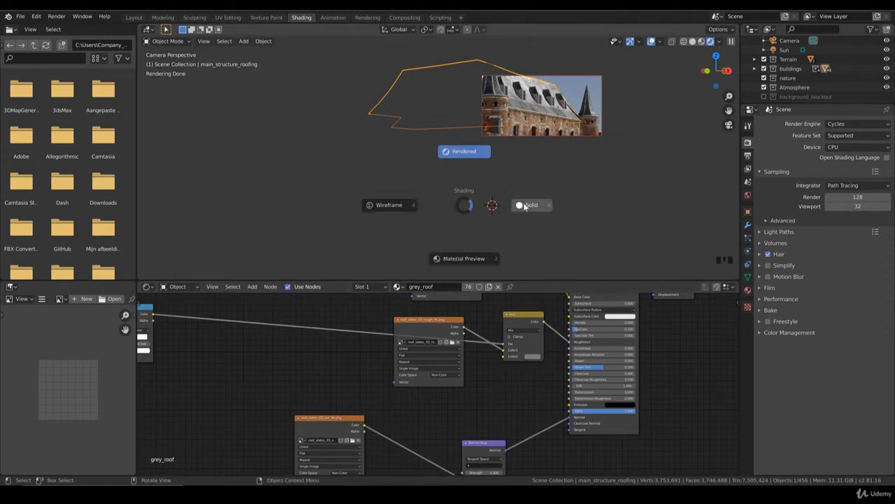
pyautogui.click(525, 205)
pyautogui.scroll(-4, 527, 192)
pyautogui.hotkey('ctrl', 'b')
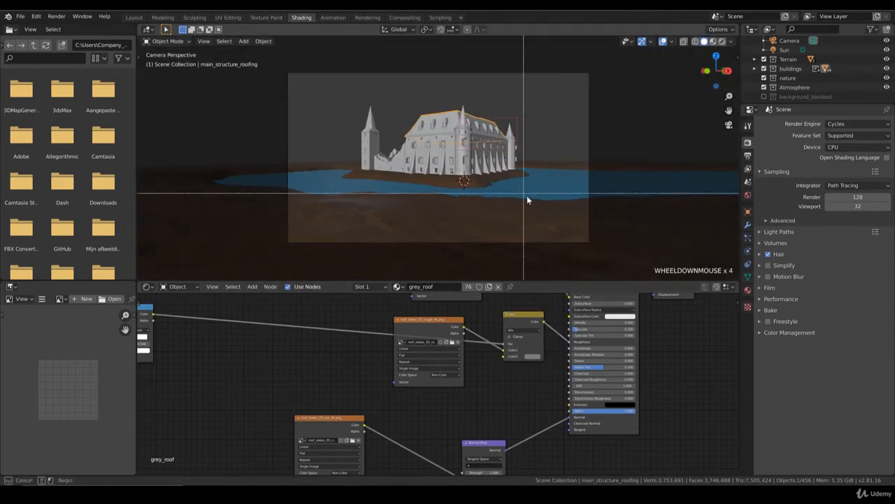
pyautogui.moveTo(594, 246); pyautogui.dragTo(274, 62)
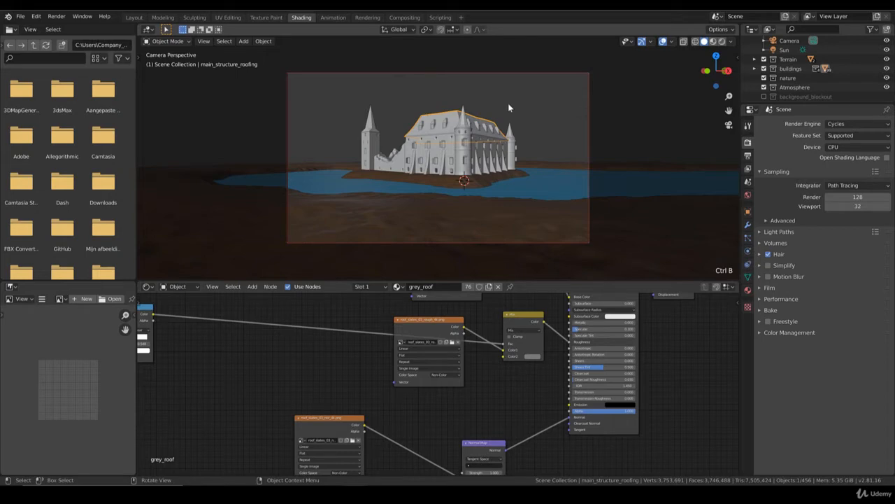
# Step: From the top view, disable viewport display of the terrain's Subdivision and Displace modifiers
pyautogui.press('KP_7')
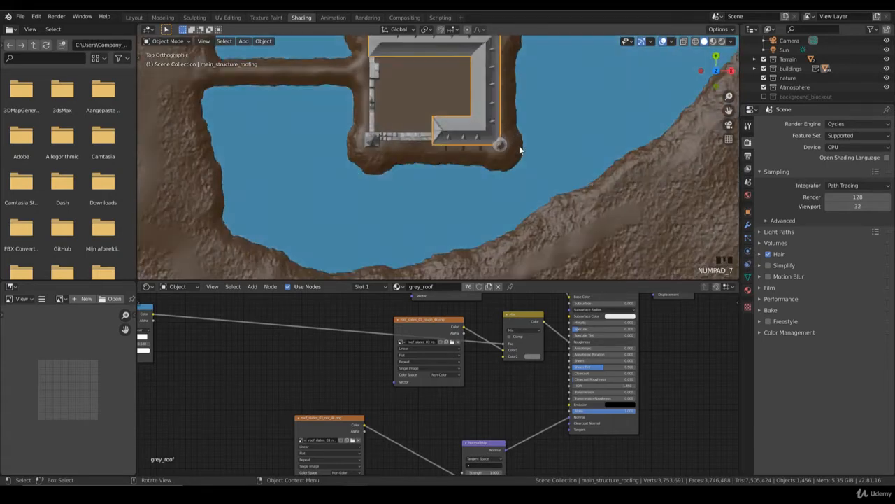
pyautogui.scroll(-5, 519, 149)
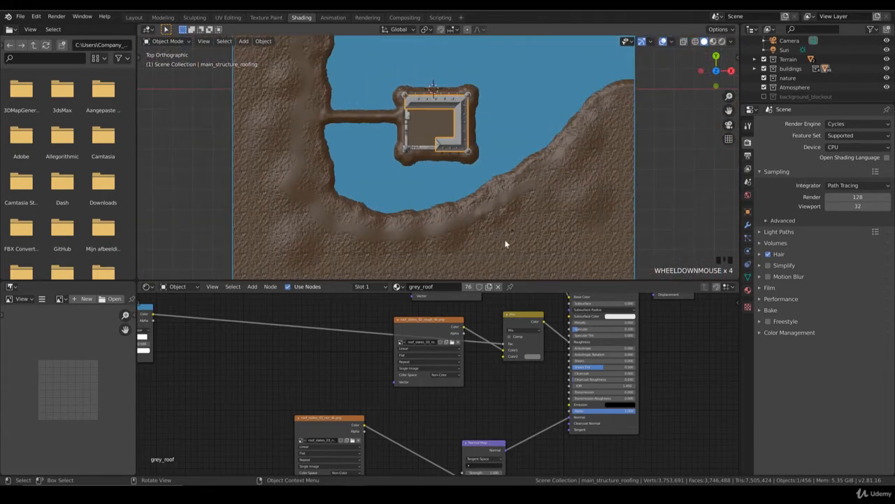
pyautogui.click(514, 241)
pyautogui.click(748, 225)
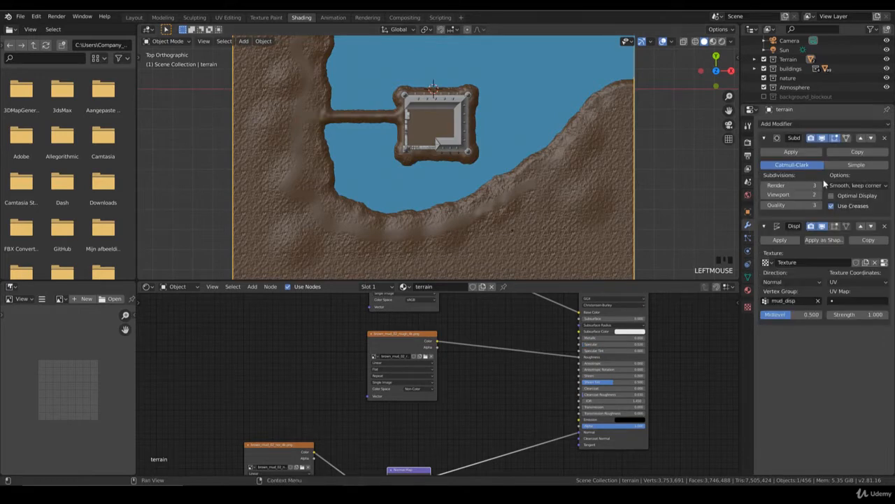
pyautogui.click(822, 138)
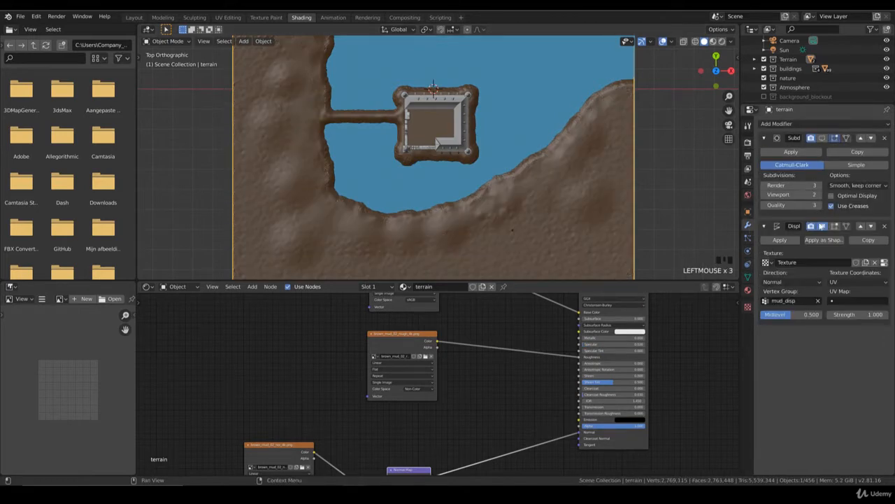
pyautogui.click(822, 226)
# Step: Append the grass_set_01 collection from nature_assets.blend in the chapter_06 folder into the nature collection
pyautogui.click(761, 79)
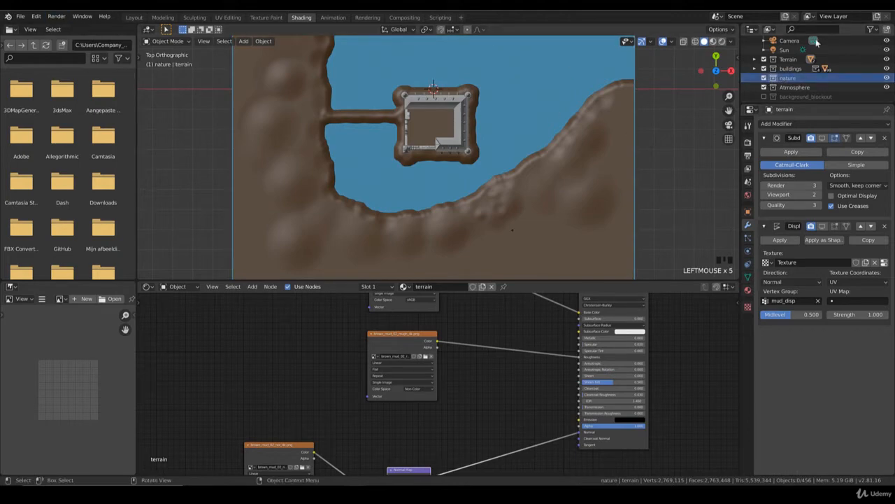
pyautogui.click(20, 16)
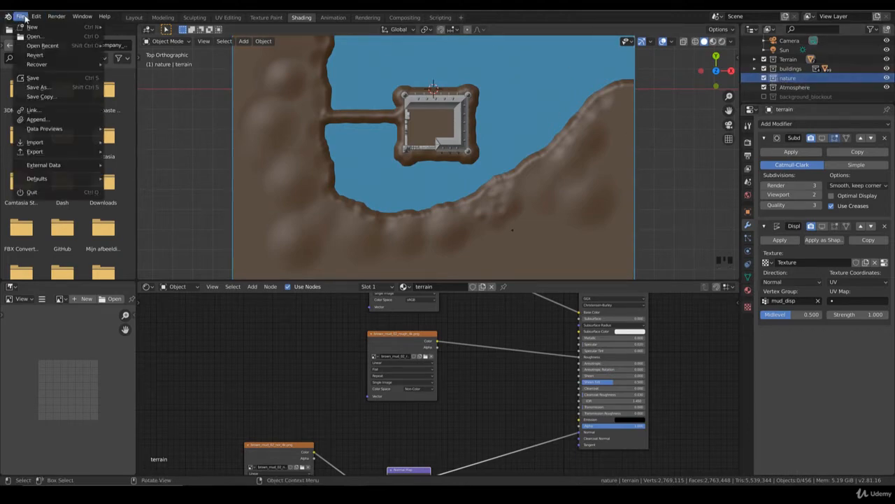
pyautogui.click(37, 119)
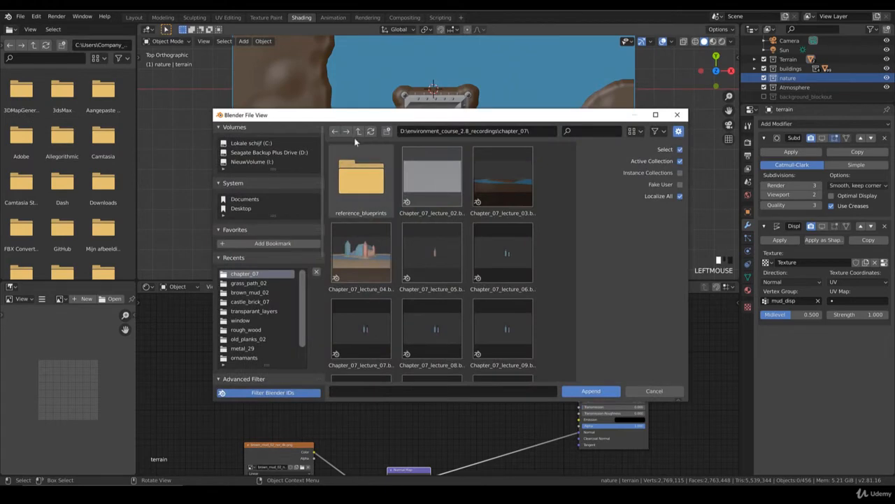
pyautogui.click(358, 132)
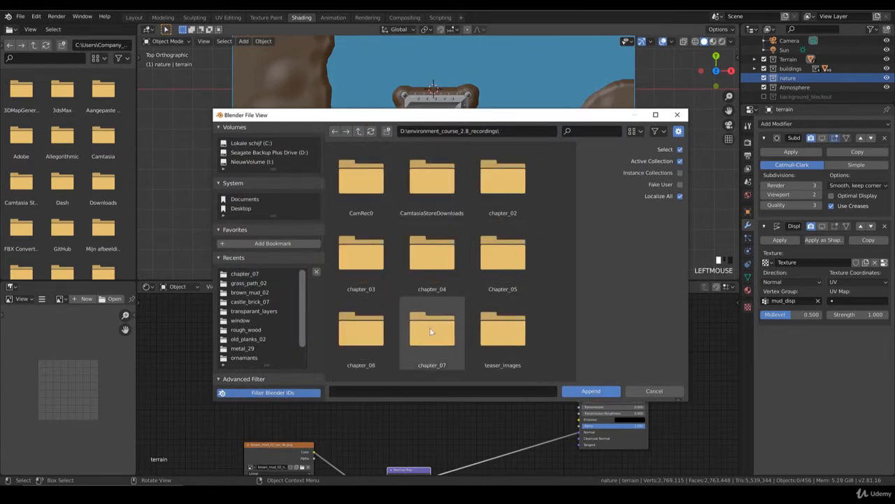
pyautogui.click(352, 333)
pyautogui.doubleClick(358, 331)
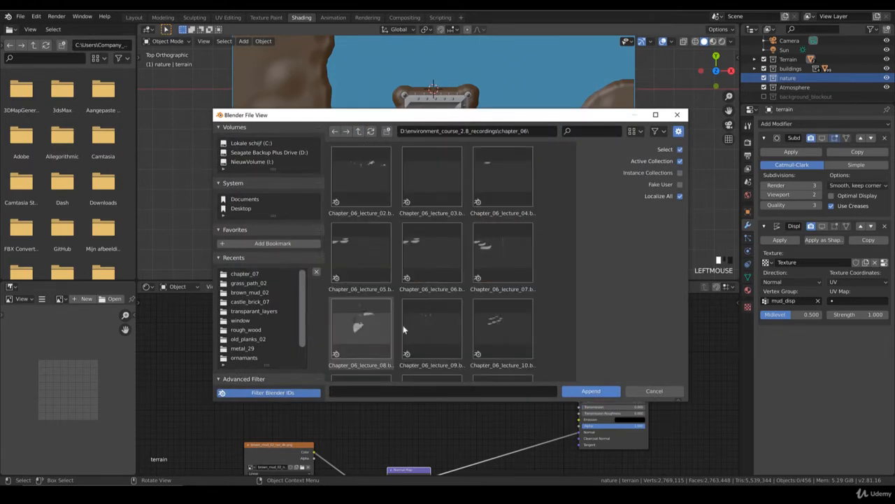
pyautogui.scroll(-8, 484, 307)
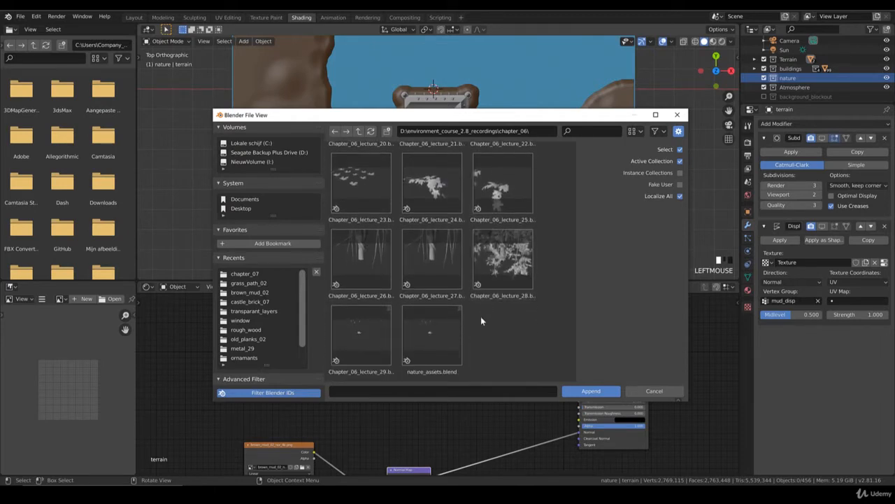
pyautogui.doubleClick(437, 341)
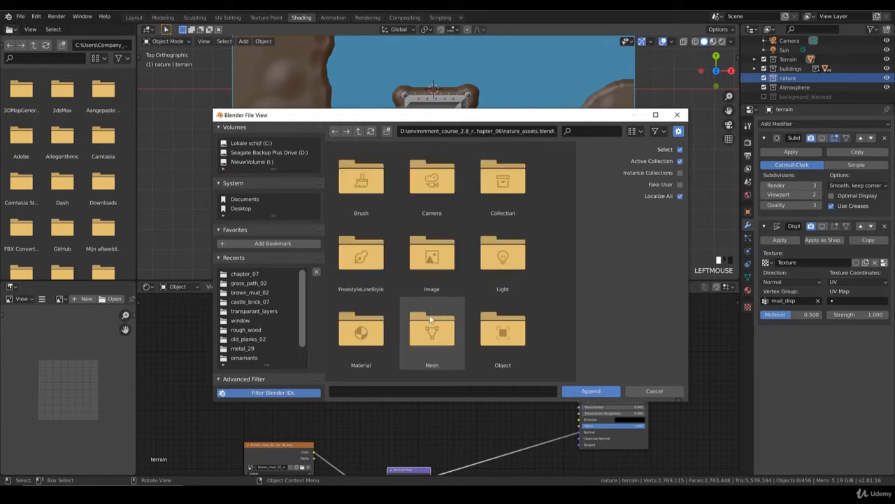
pyautogui.doubleClick(499, 184)
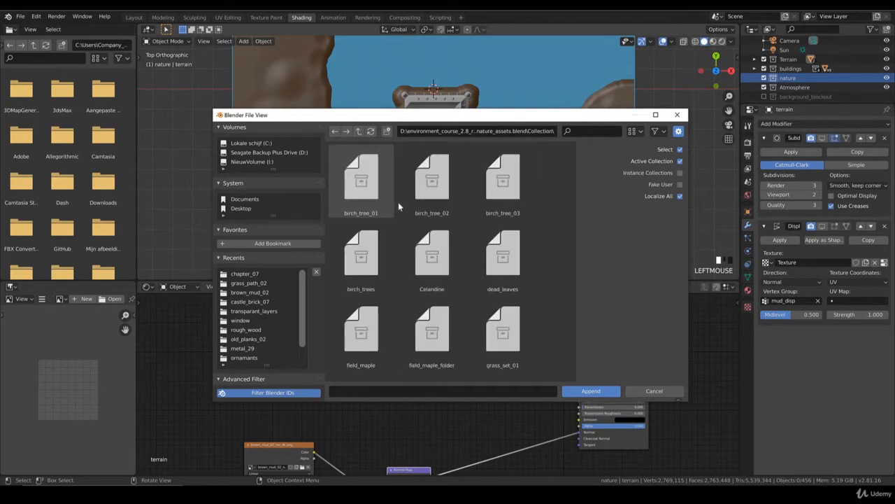
pyautogui.doubleClick(504, 323)
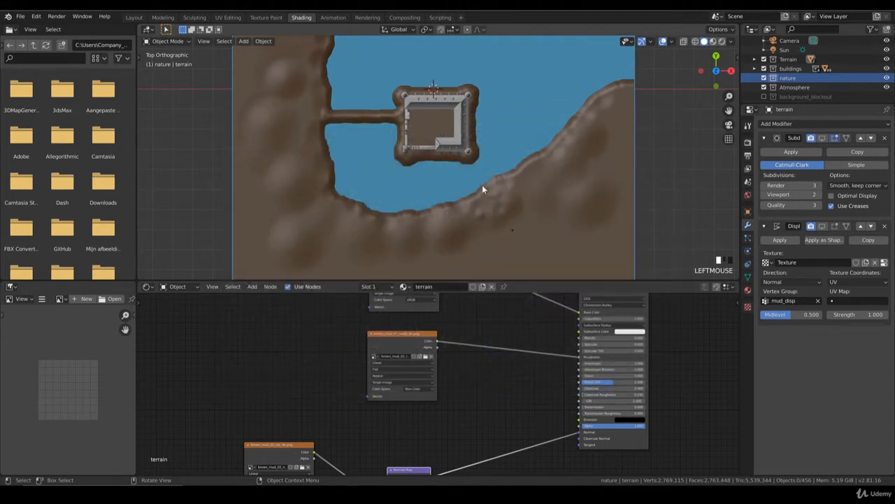
# Step: Select all the grass strands in grass_set_01 and move them about 122 m along X, off the terrain
pyautogui.scroll(-10, 470, 184)
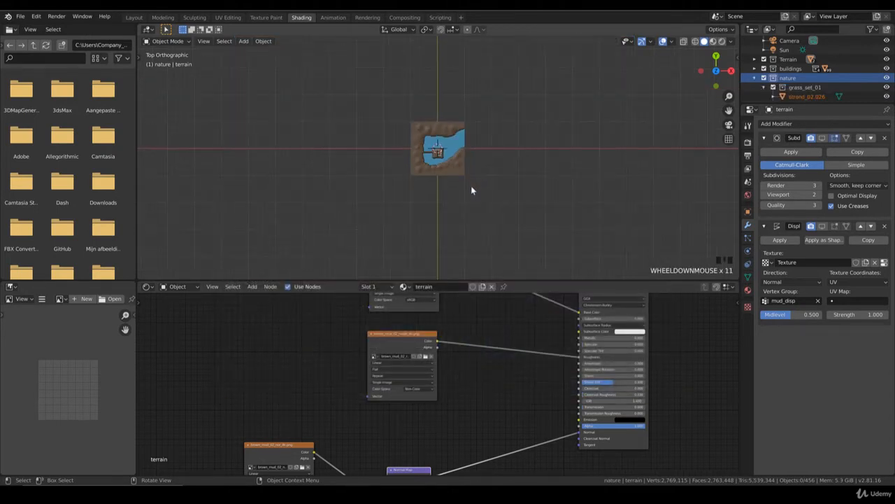
pyautogui.scroll(3, 471, 185)
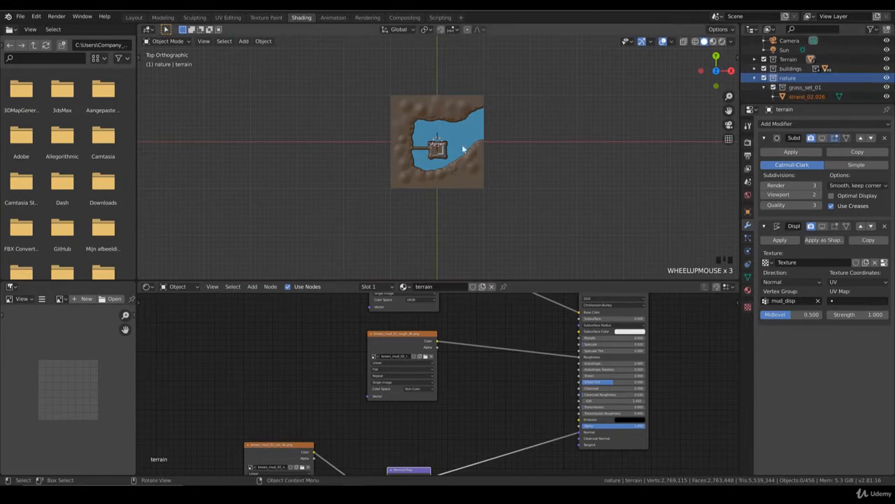
pyautogui.press('g')
pyautogui.click(542, 144)
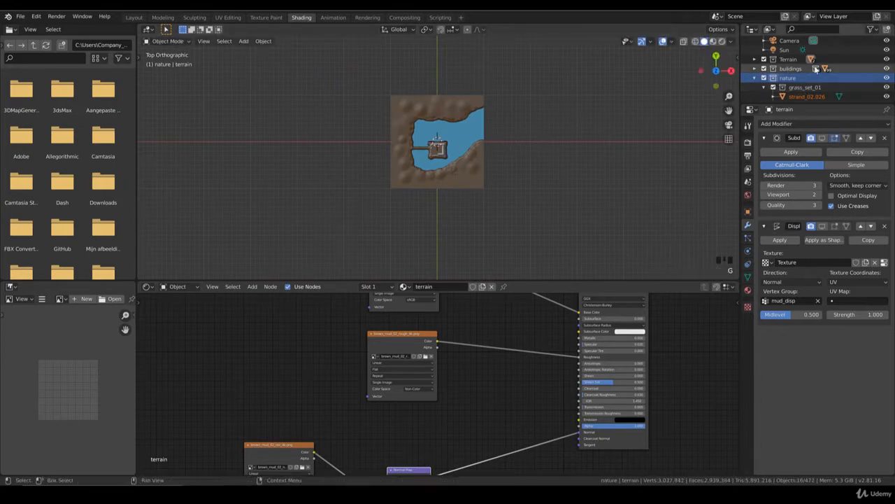
pyautogui.click(814, 89)
pyautogui.scroll(-2, 814, 89)
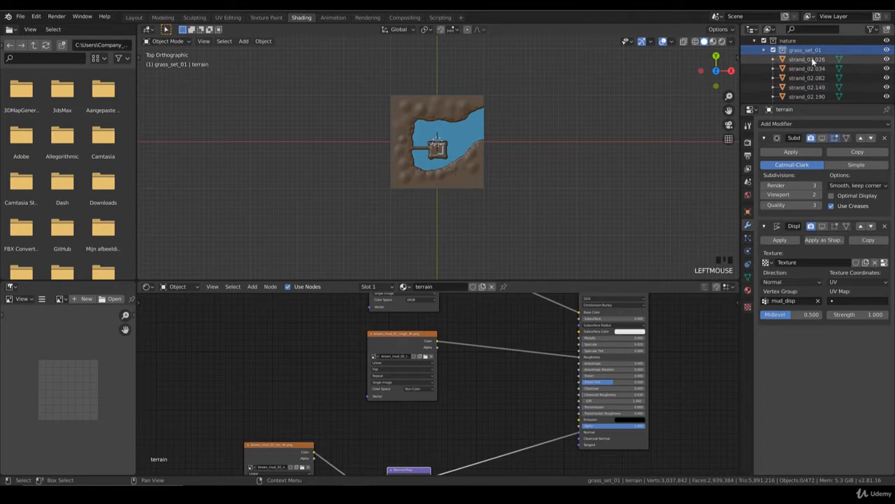
pyautogui.click(813, 60)
pyautogui.scroll(-6, 815, 80)
pyautogui.scroll(-1, 814, 80)
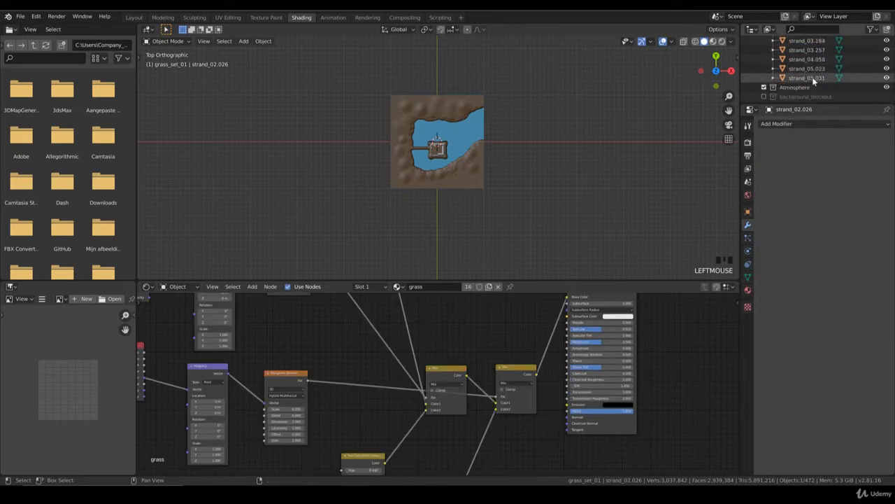
pyautogui.keyDown('shift'); pyautogui.click(812, 77); pyautogui.keyUp('shift')
pyautogui.scroll(2, 498, 177)
pyautogui.press('g')
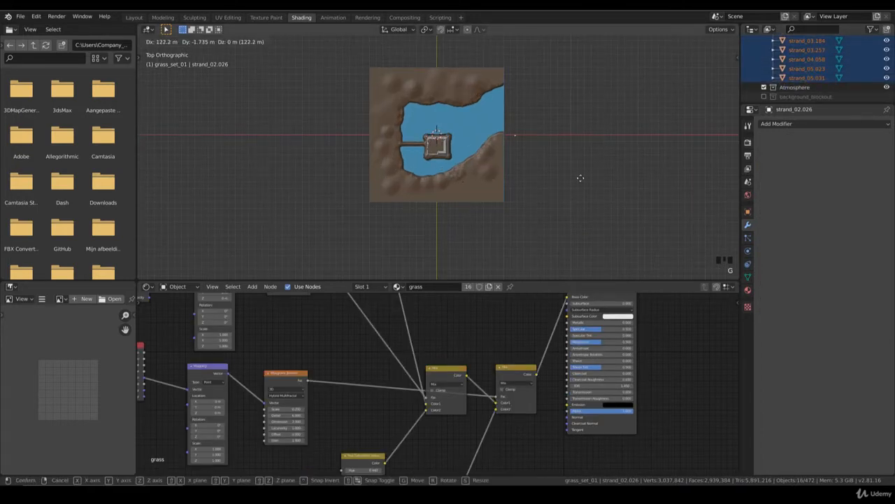
pyautogui.click(582, 176)
# Step: Check the grass strands' Viewport Display settings and move them beside the terrain to about X 133 m, Y -66 m
pyautogui.press('KP_Decimal')
pyautogui.scroll(-18, 581, 176)
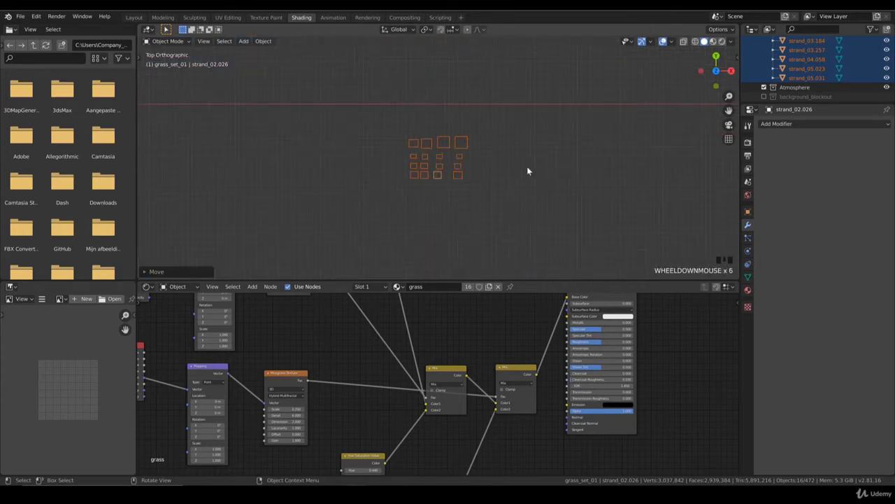
pyautogui.scroll(-4, 439, 163)
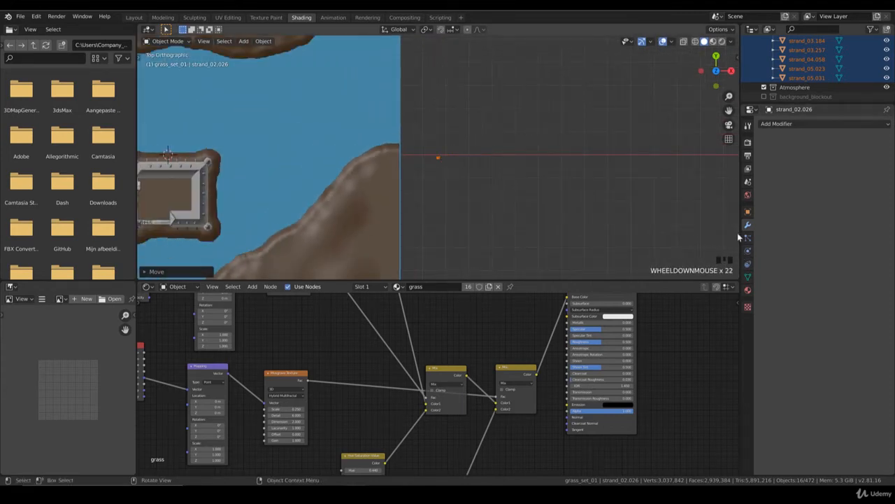
pyautogui.click(748, 211)
pyautogui.click(761, 337)
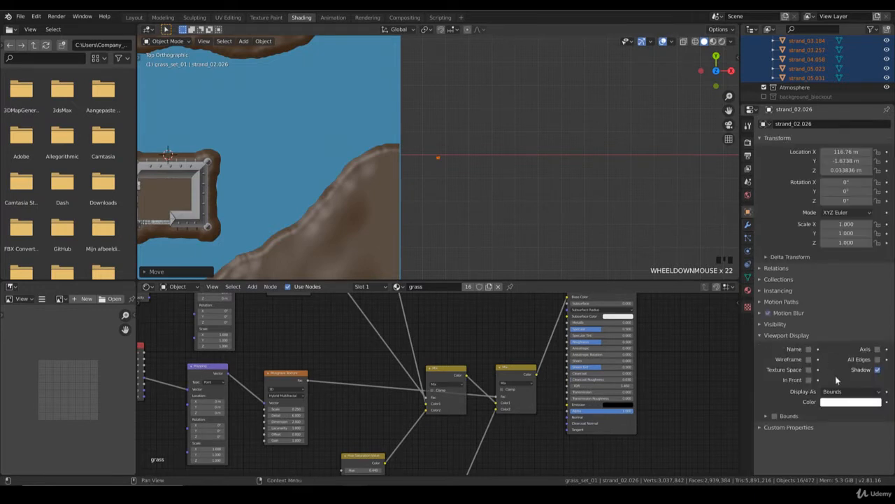
pyautogui.scroll(-3, 433, 163)
pyautogui.press('g')
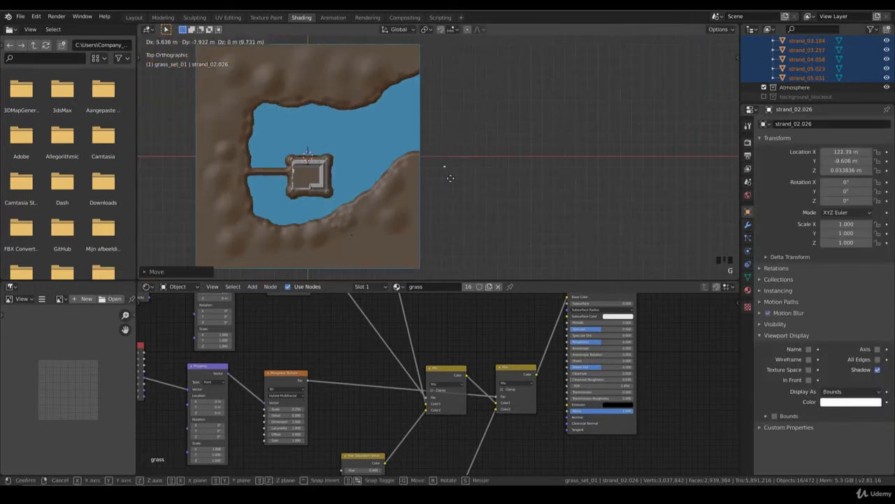
pyautogui.click(456, 231)
# Step: Add a vertex group named grass_small to the terrain
pyautogui.scroll(2, 475, 189)
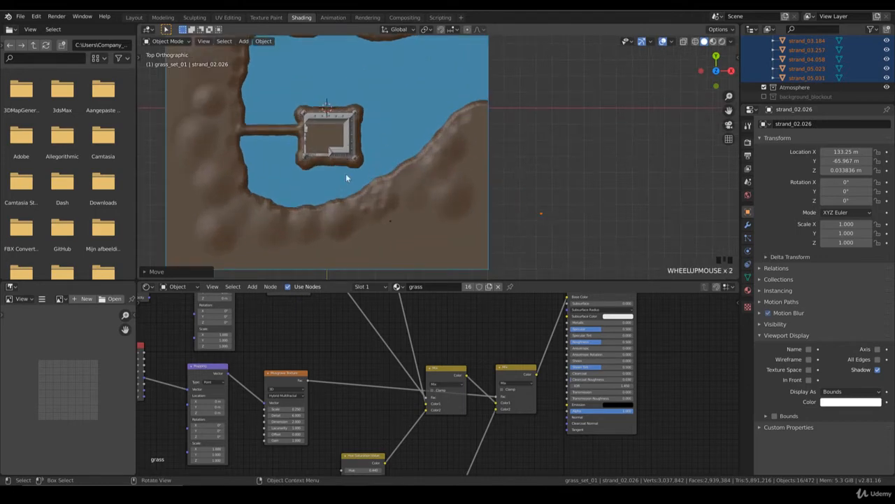
pyautogui.click(400, 200)
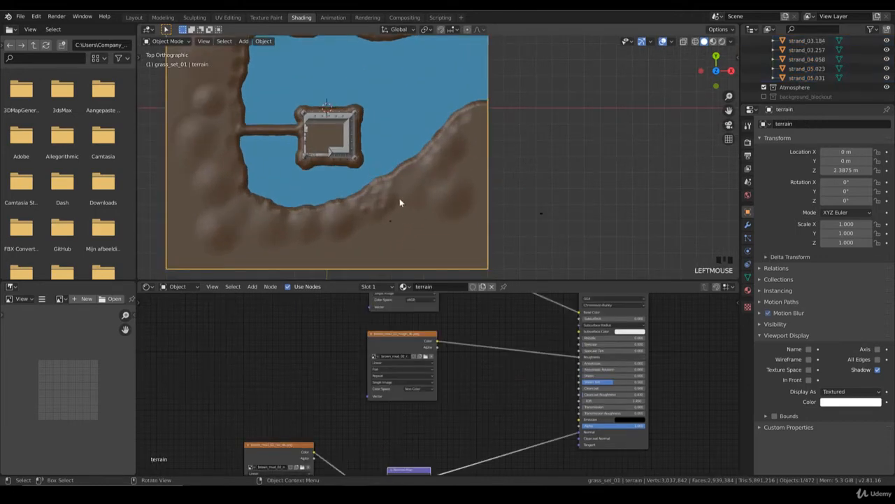
pyautogui.keyDown('shift'); pyautogui.moveTo(399, 198); pyautogui.dragTo(512, 188, button='middle'); pyautogui.keyUp('shift')
pyautogui.click(748, 277)
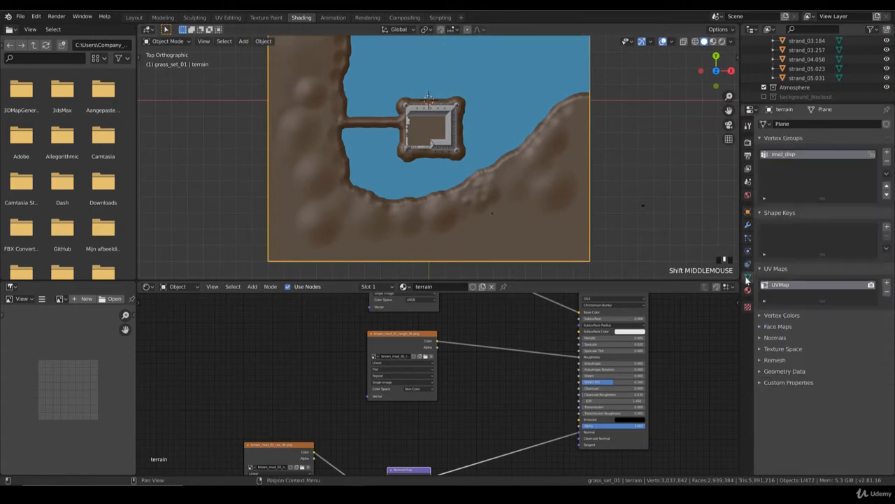
pyautogui.click(887, 153)
pyautogui.click(815, 162)
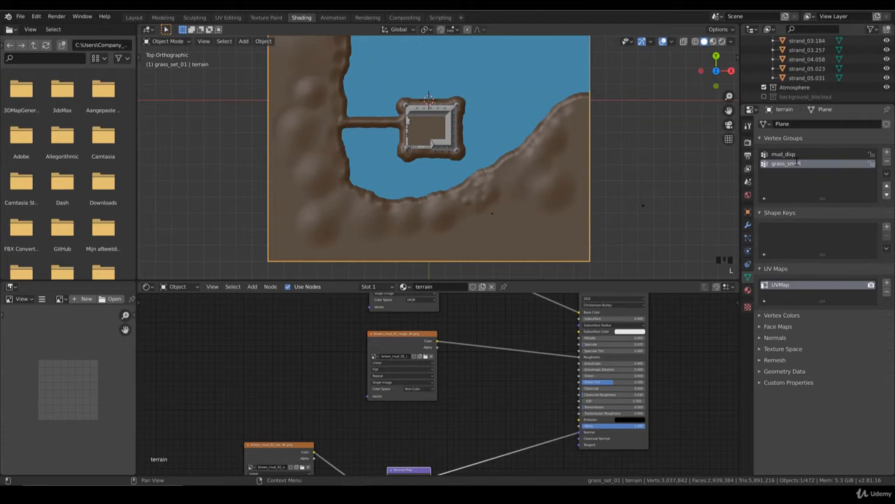
# Step: Put the terrain into Weight Paint mode and switch the viewport to Material Preview shading in top view
pyautogui.click(163, 41)
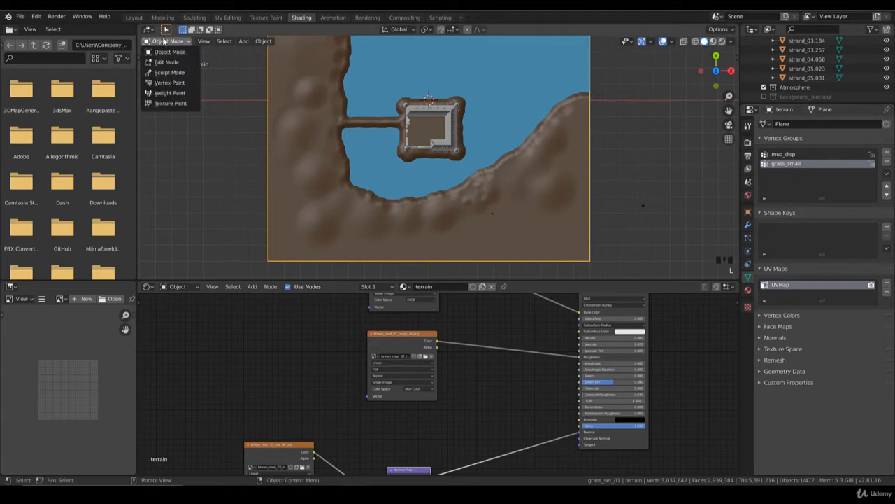
pyautogui.click(168, 93)
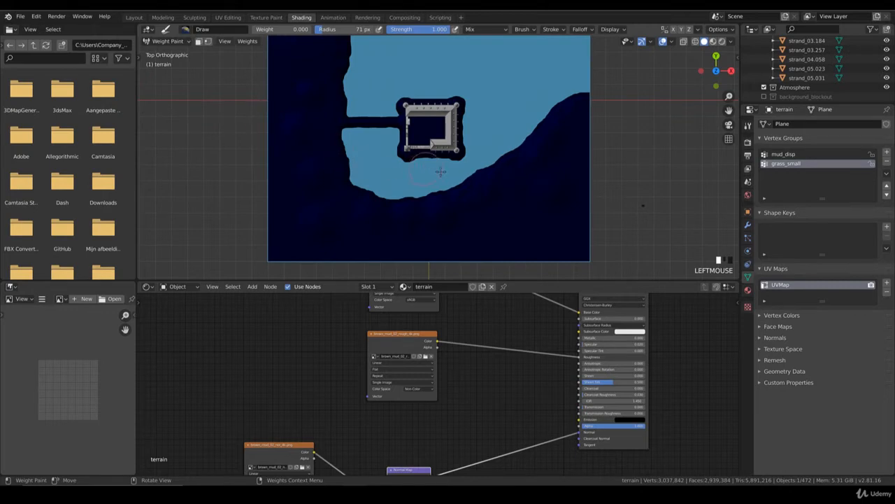
pyautogui.scroll(1, 511, 183)
pyautogui.press('z')
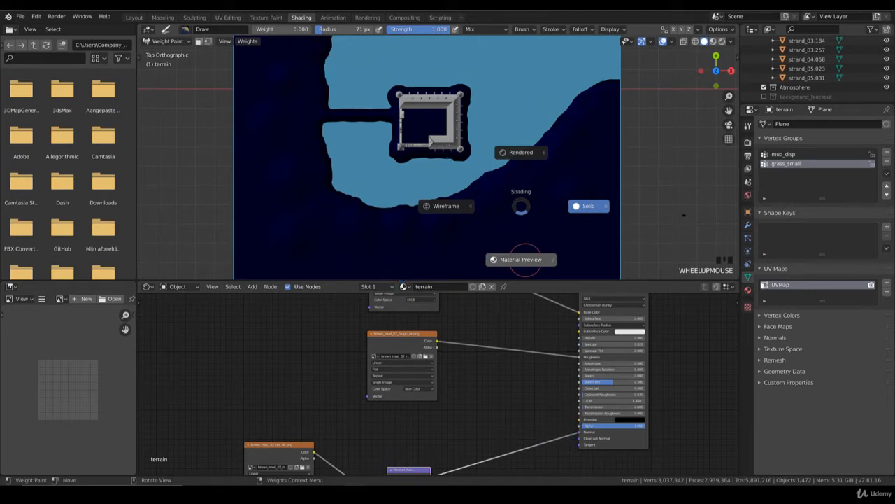
pyautogui.click(804, 491)
pyautogui.click(865, 469)
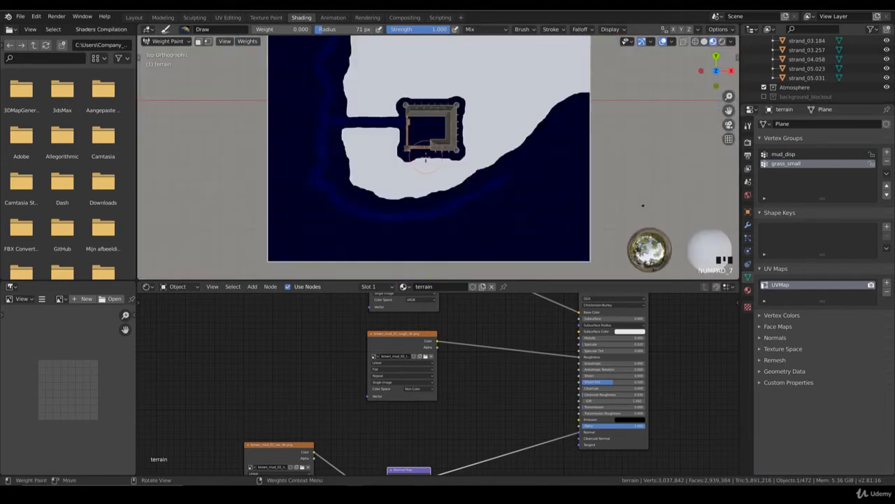
# Step: Exclude the buildings collection from the view layer and set the Draw brush's weight to 1.000
pyautogui.scroll(1, 427, 161)
pyautogui.keyDown('shift'); pyautogui.moveTo(461, 195); pyautogui.dragTo(466, 167, button='middle'); pyautogui.keyUp('shift')
pyautogui.scroll(10, 796, 88)
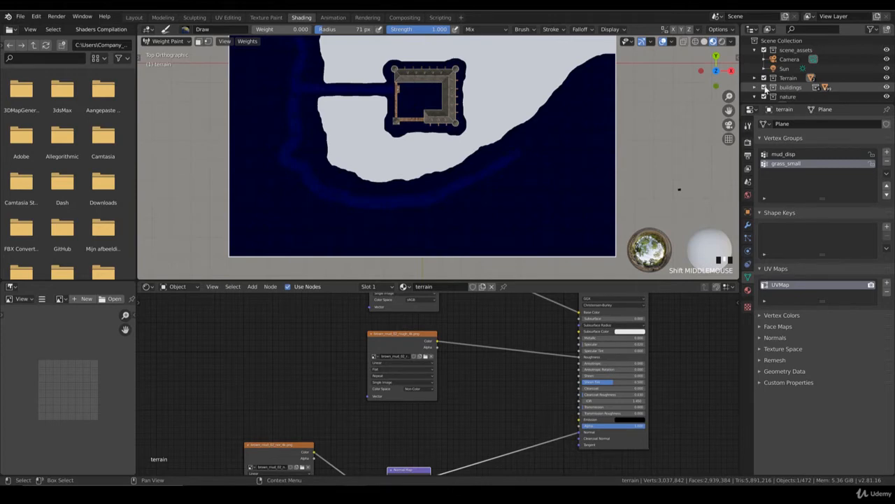
pyautogui.click(764, 87)
pyautogui.scroll(2, 547, 182)
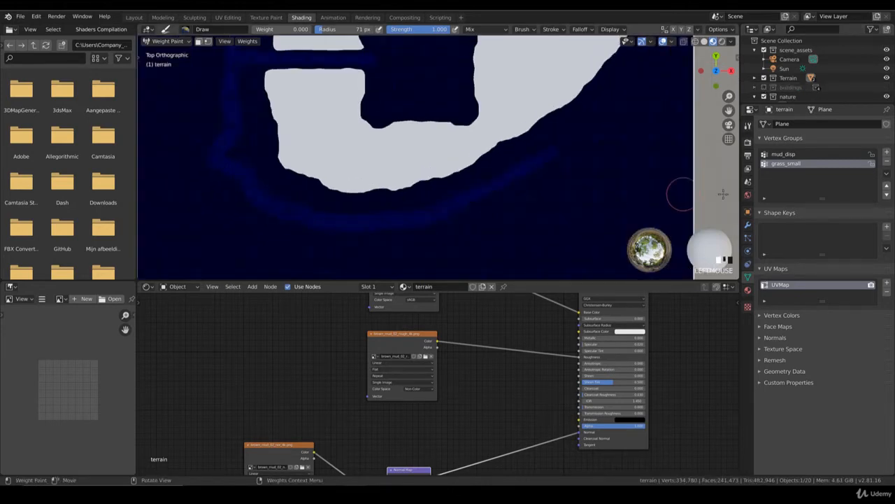
pyautogui.click(748, 123)
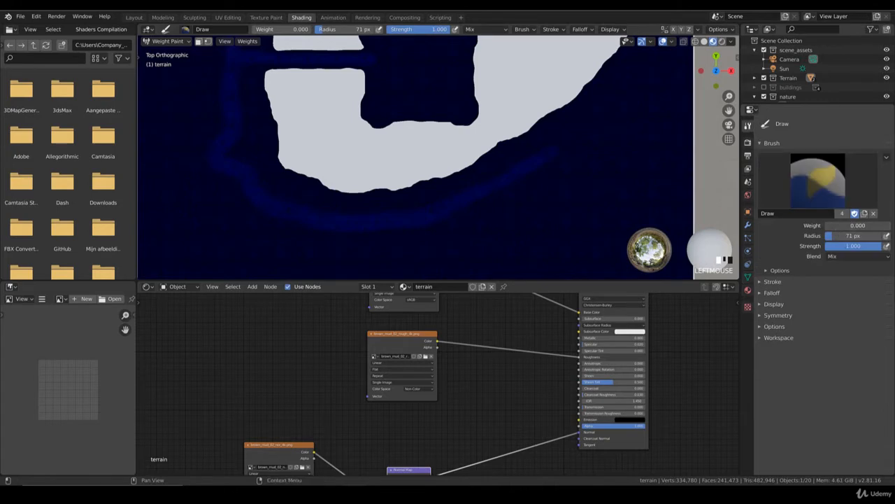
pyautogui.moveTo(833, 225); pyautogui.dragTo(890, 225)
# Step: Disconnect the normal map links from both Principled BSDF nodes in the terrain material
pyautogui.scroll(-2, 520, 394)
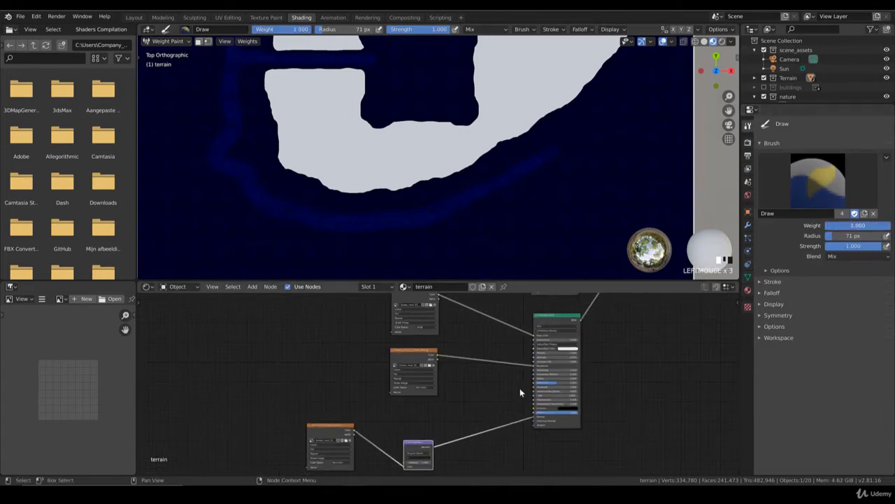
pyautogui.scroll(-2, 521, 393)
pyautogui.moveTo(526, 417); pyautogui.dragTo(524, 420)
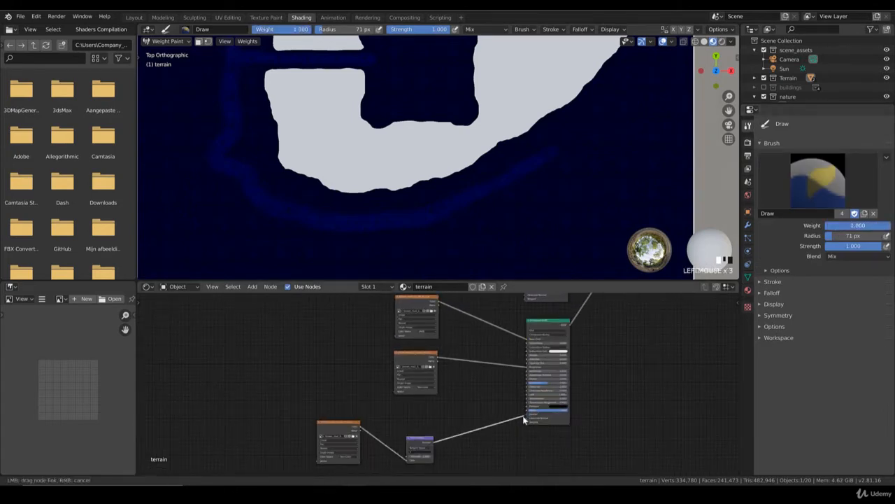
pyautogui.moveTo(532, 305); pyautogui.dragTo(532, 308)
pyautogui.moveTo(531, 307); pyautogui.dragTo(517, 344, button='middle')
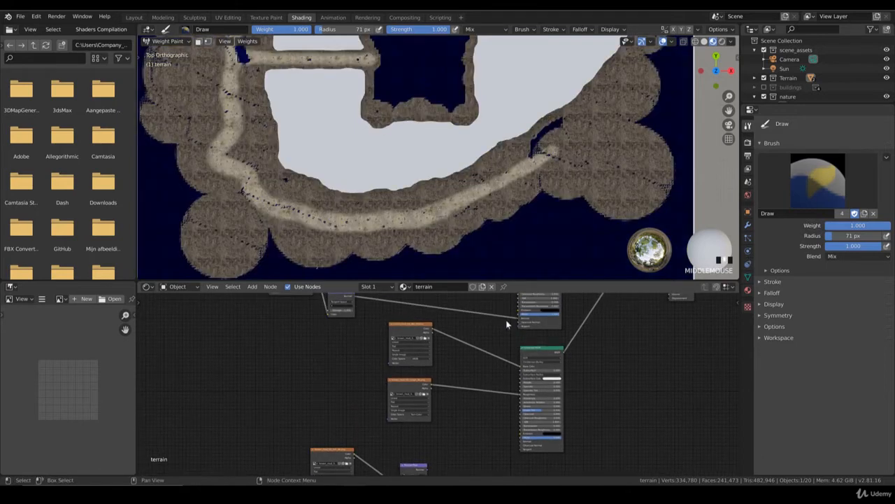
pyautogui.moveTo(518, 318); pyautogui.dragTo(478, 320)
# Step: From the top view, paint a small full-weight spot for grass_small on the terrain south of the lake
pyautogui.moveTo(494, 241); pyautogui.dragTo(495, 224, button='middle')
pyautogui.press('KP_7')
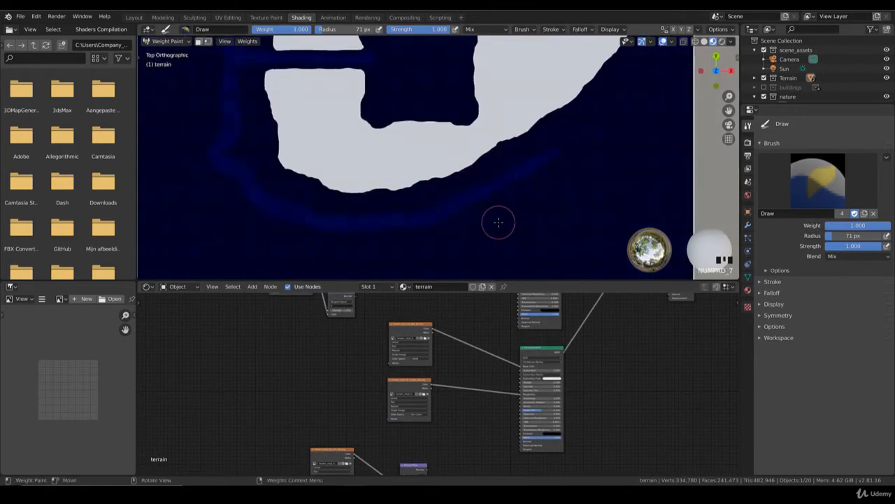
pyautogui.click(506, 223)
pyautogui.scroll(-2, 500, 229)
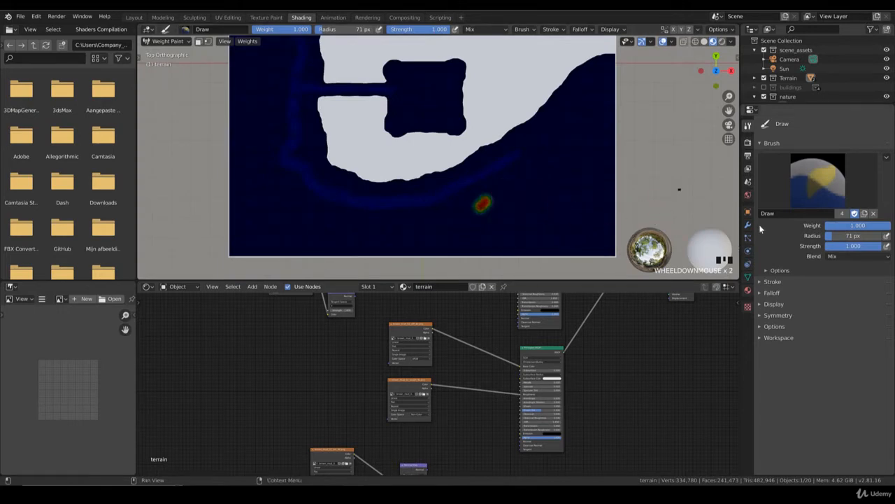
# Step: Set the Draw brush radius to 198 px and paint full weight across the terrain's southern edge to its southwest corner
pyautogui.click(749, 142)
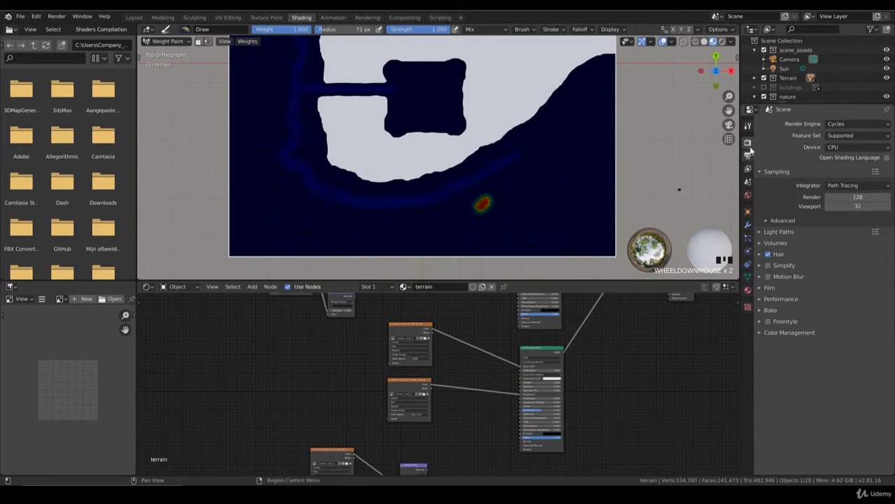
pyautogui.click(748, 124)
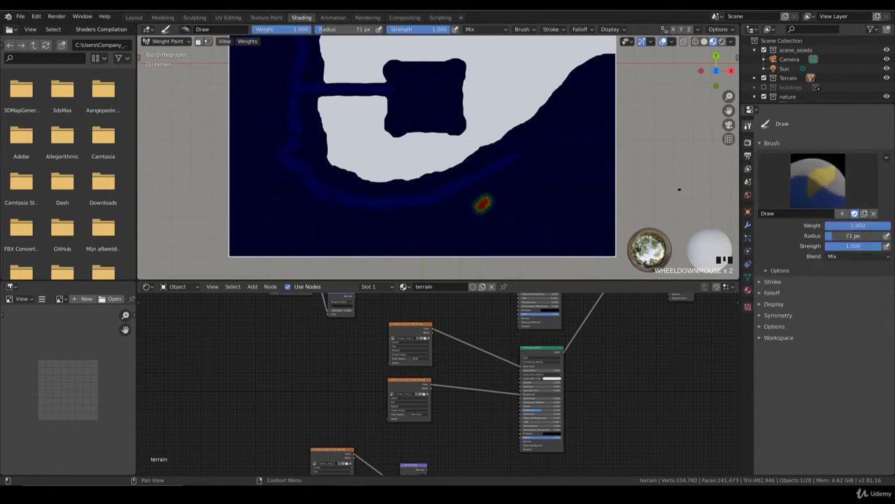
pyautogui.scroll(2, 529, 204)
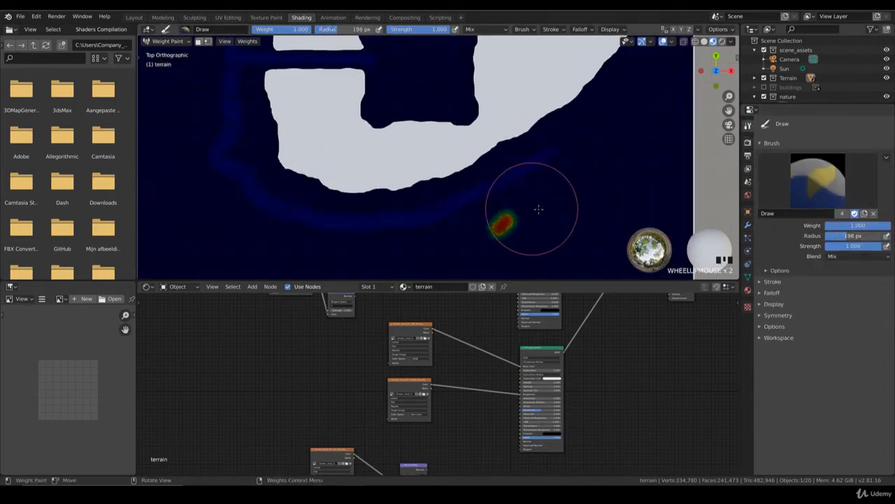
pyautogui.moveTo(529, 205)
pyautogui.mouseDown()
pyautogui.moveTo(528, 219)
pyautogui.moveTo(518, 219)
pyautogui.moveTo(532, 221)
pyautogui.moveTo(591, 184)
pyautogui.moveTo(556, 205)
pyautogui.moveTo(478, 226)
pyautogui.moveTo(420, 226)
pyautogui.mouseUp()
pyautogui.scroll(-3, 572, 196)
pyautogui.scroll(1, 399, 223)
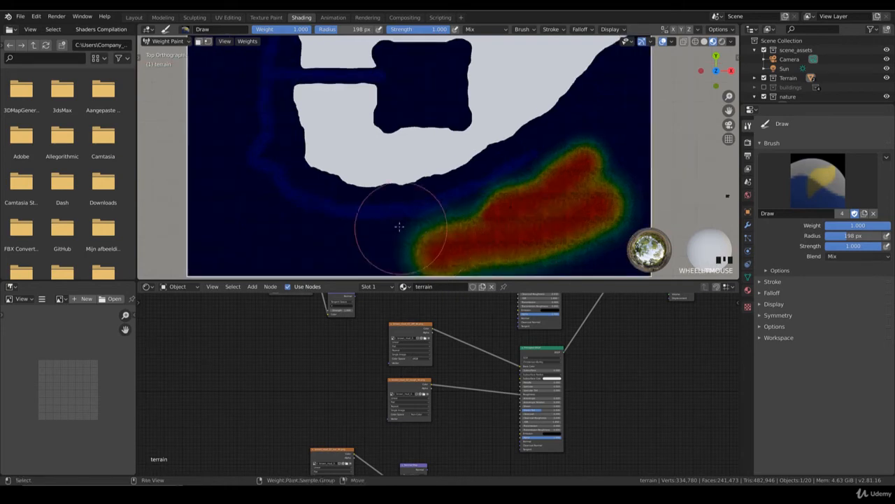
pyautogui.keyDown('shift'); pyautogui.moveTo(380, 219); pyautogui.dragTo(510, 201, button='middle'); pyautogui.keyUp('shift')
pyautogui.moveTo(509, 202)
pyautogui.mouseDown()
pyautogui.moveTo(300, 200)
pyautogui.moveTo(485, 204)
pyautogui.moveTo(363, 200)
pyautogui.moveTo(320, 160)
pyautogui.mouseUp()
pyautogui.scroll(-2, 320, 160)
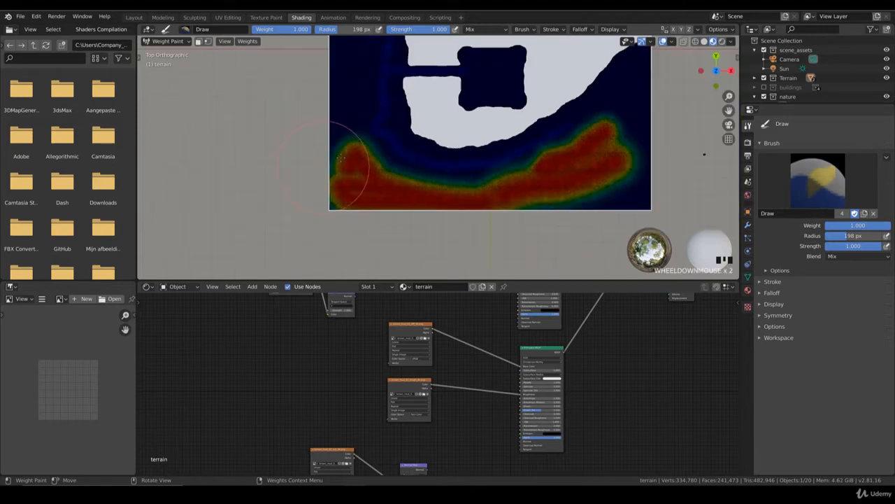
# Step: Extend the full-weight area from the southwest corner north along the terrain's western edge
pyautogui.keyDown('shift'); pyautogui.moveTo(353, 129); pyautogui.dragTo(373, 201, button='middle'); pyautogui.keyUp('shift')
pyautogui.scroll(1, 359, 224)
pyautogui.moveTo(350, 238); pyautogui.dragTo(331, 232)
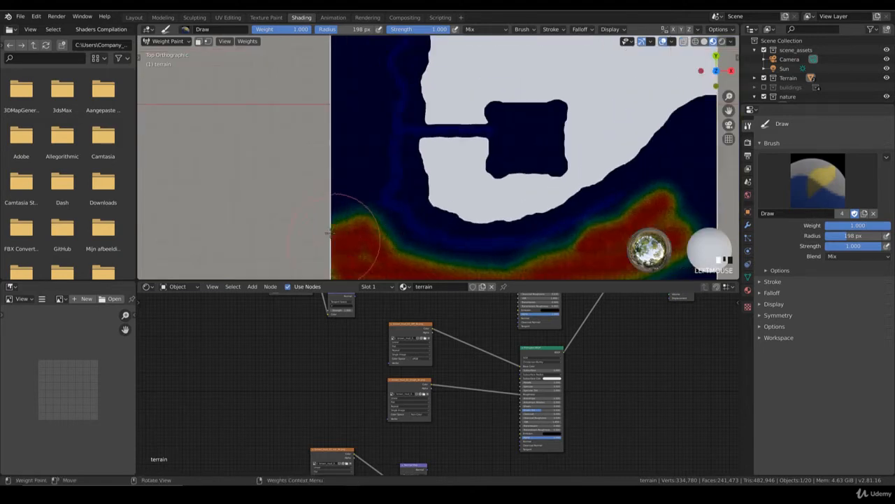
pyautogui.moveTo(336, 189)
pyautogui.mouseDown()
pyautogui.moveTo(360, 150)
pyautogui.moveTo(360, 95)
pyautogui.mouseUp()
pyautogui.moveTo(584, 59)
pyautogui.keyDown('shift'); pyautogui.mouseDown(button='middle')
pyautogui.moveTo(558, 111)
pyautogui.moveTo(596, 168)
pyautogui.mouseUp(button='middle'); pyautogui.keyUp('shift')
# Step: Set the brush radius to 107 px and widen the western full-weight area towards the path beside the lake
pyautogui.moveTo(859, 238); pyautogui.dragTo(853, 239)
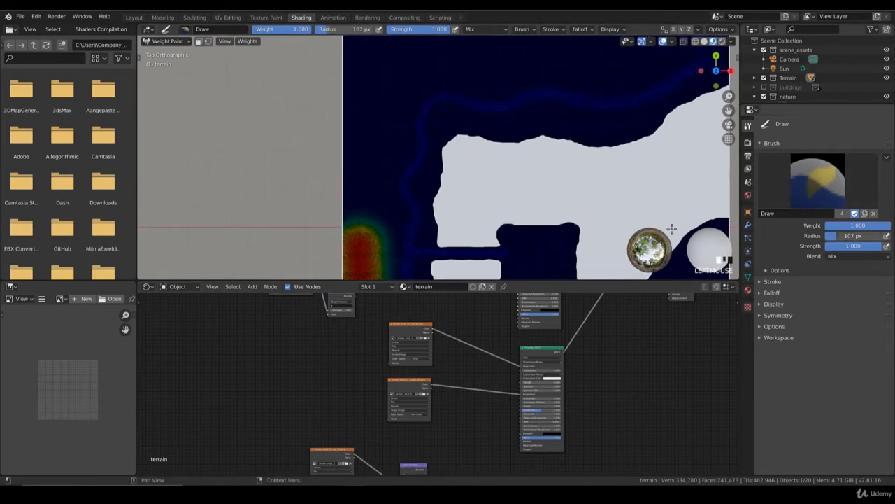
pyautogui.moveTo(402, 229)
pyautogui.mouseDown()
pyautogui.moveTo(366, 224)
pyautogui.moveTo(375, 216)
pyautogui.moveTo(381, 239)
pyautogui.mouseUp()
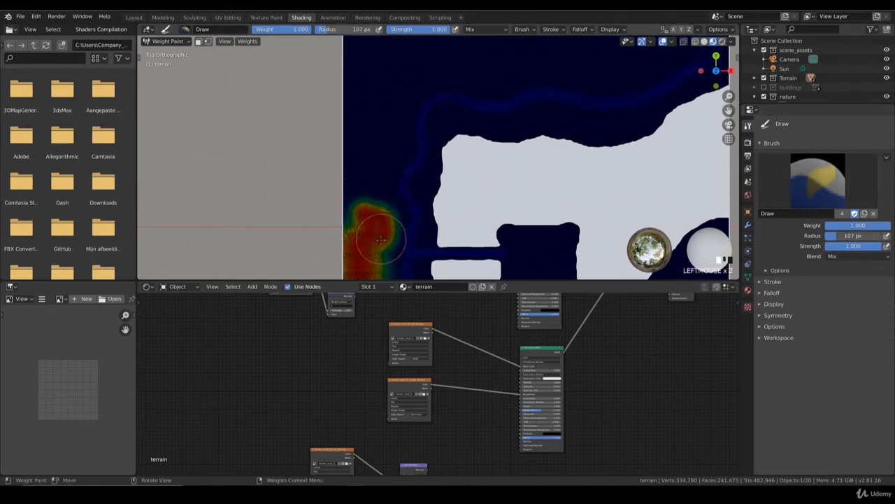
pyautogui.moveTo(381, 239)
pyautogui.keyDown('shift'); pyautogui.mouseDown(button='middle')
pyautogui.moveTo(410, 143)
pyautogui.moveTo(420, 140)
pyautogui.mouseUp(button='middle'); pyautogui.keyUp('shift')
pyautogui.moveTo(420, 140); pyautogui.dragTo(407, 256)
pyautogui.keyDown('shift'); pyautogui.moveTo(417, 268); pyautogui.dragTo(417, 174, button='middle'); pyautogui.keyUp('shift')
pyautogui.scroll(1, 417, 174)
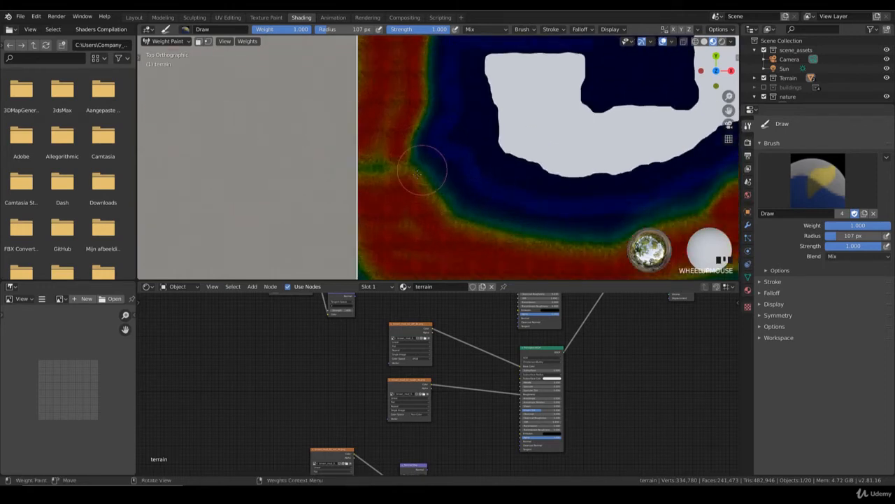
# Step: Paint full weight along the outer side of the path that curves south of the lake
pyautogui.moveTo(417, 172)
pyautogui.mouseDown()
pyautogui.moveTo(399, 170)
pyautogui.moveTo(442, 186)
pyautogui.moveTo(467, 219)
pyautogui.moveTo(500, 234)
pyautogui.moveTo(623, 241)
pyautogui.mouseUp()
pyautogui.keyDown('shift'); pyautogui.moveTo(566, 198); pyautogui.dragTo(435, 198, button='middle'); pyautogui.keyUp('shift')
pyautogui.moveTo(490, 236)
pyautogui.mouseDown()
pyautogui.moveTo(485, 250)
pyautogui.moveTo(595, 205)
pyautogui.mouseUp()
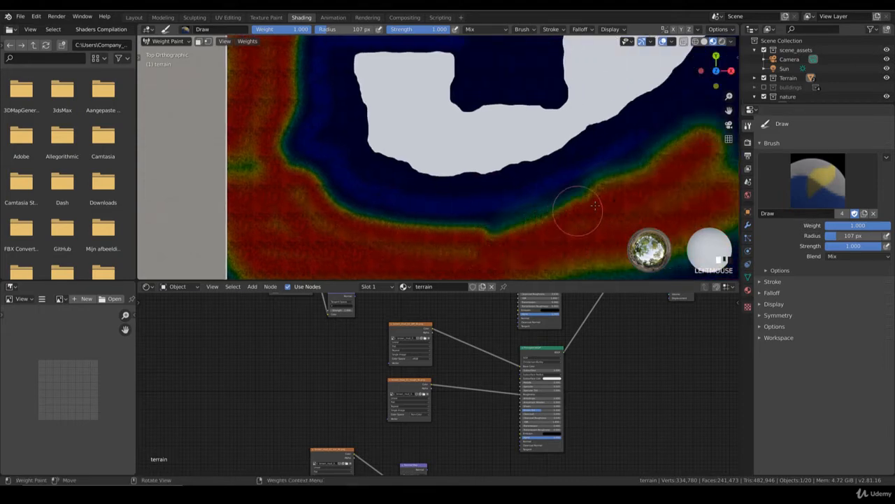
# Step: Clear the path south of the lake at weight 0.000 and even out the grass border on its outer side at weight 1.000
pyautogui.moveTo(877, 226); pyautogui.dragTo(811, 226)
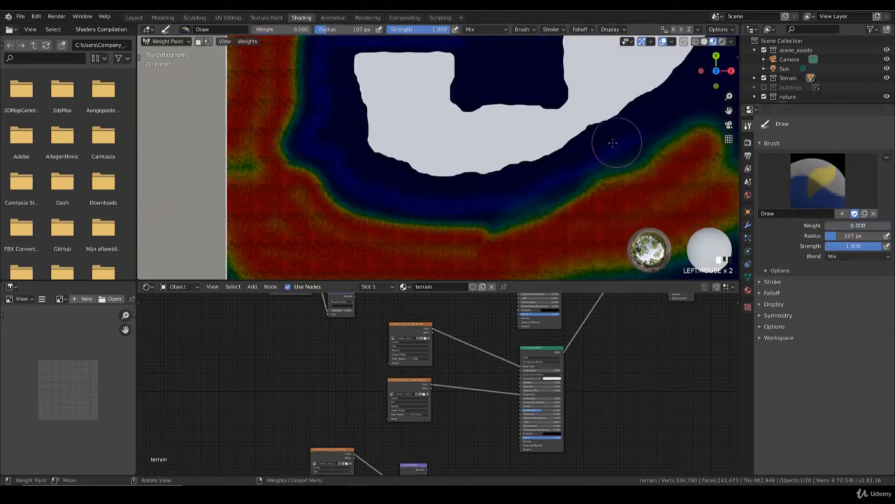
pyautogui.moveTo(607, 154); pyautogui.dragTo(570, 174)
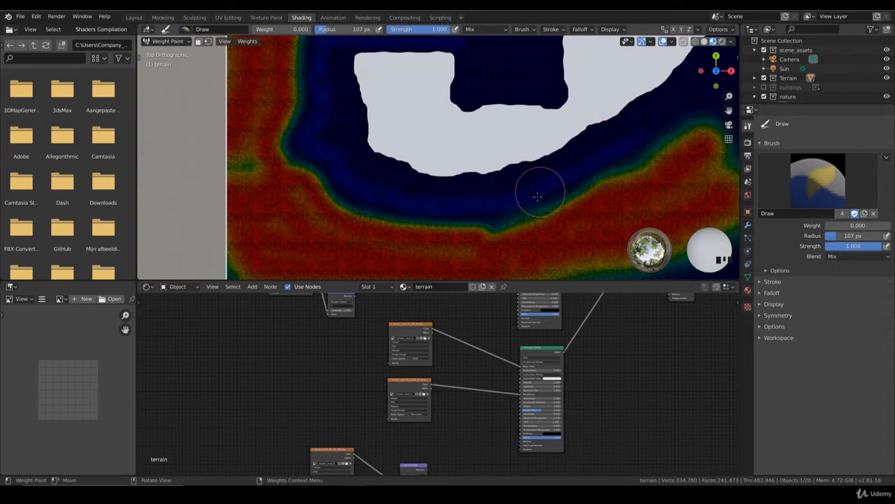
pyautogui.moveTo(829, 226); pyautogui.dragTo(890, 226)
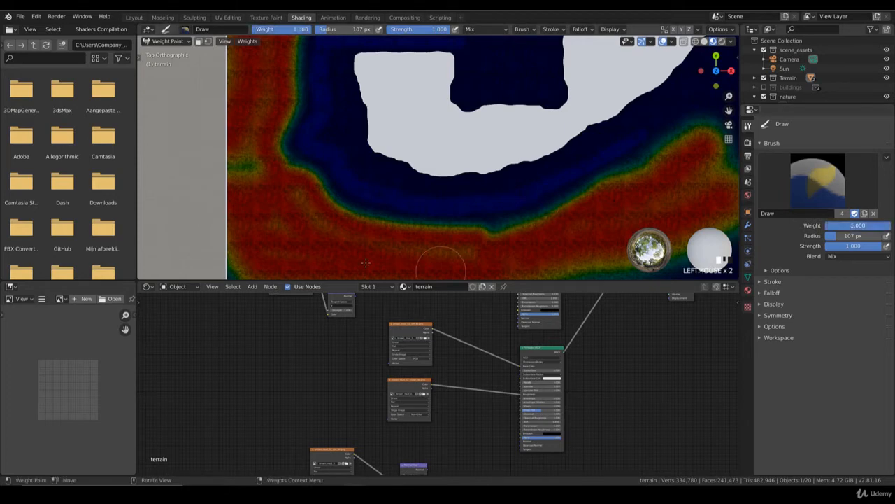
pyautogui.moveTo(475, 245); pyautogui.dragTo(488, 242)
pyautogui.scroll(1, 506, 246)
pyautogui.keyDown('shift'); pyautogui.moveTo(510, 249); pyautogui.dragTo(469, 209, button='middle'); pyautogui.keyUp('shift')
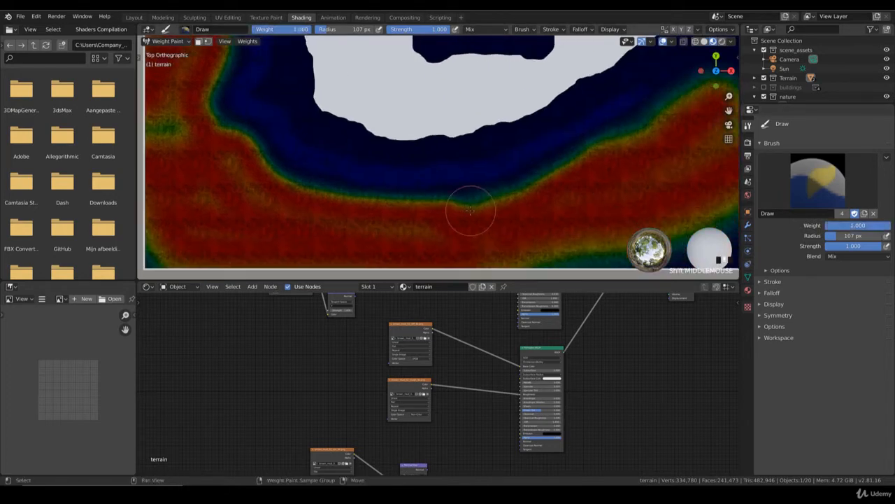
pyautogui.moveTo(431, 215)
pyautogui.mouseDown()
pyautogui.moveTo(535, 190)
pyautogui.moveTo(655, 126)
pyautogui.moveTo(636, 128)
pyautogui.mouseUp()
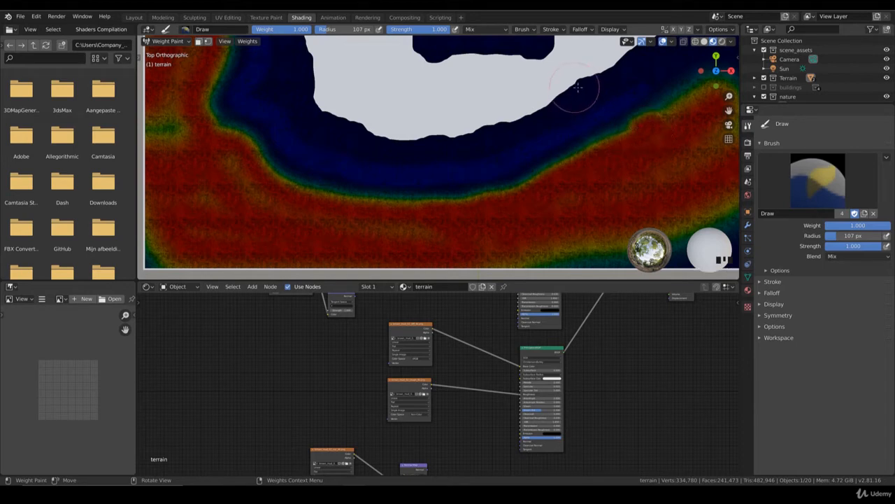
# Step: Paint a full-weight strip between the water and the path along the lake's southern and western shores
pyautogui.moveTo(577, 87)
pyautogui.mouseDown()
pyautogui.moveTo(535, 112)
pyautogui.moveTo(462, 132)
pyautogui.moveTo(569, 103)
pyautogui.moveTo(615, 72)
pyautogui.mouseUp()
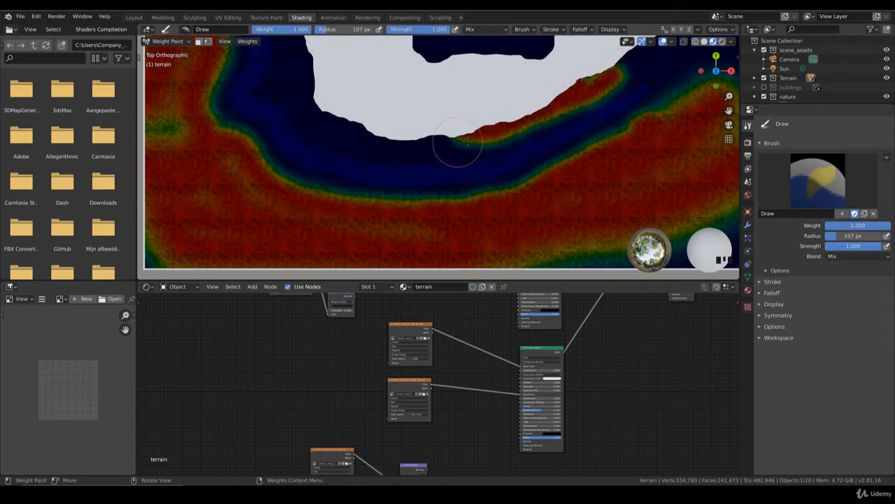
pyautogui.moveTo(467, 142)
pyautogui.mouseDown()
pyautogui.moveTo(480, 139)
pyautogui.moveTo(412, 148)
pyautogui.moveTo(326, 130)
pyautogui.moveTo(311, 102)
pyautogui.mouseUp()
pyautogui.keyDown('shift'); pyautogui.moveTo(306, 86); pyautogui.dragTo(435, 189, button='middle'); pyautogui.keyUp('shift')
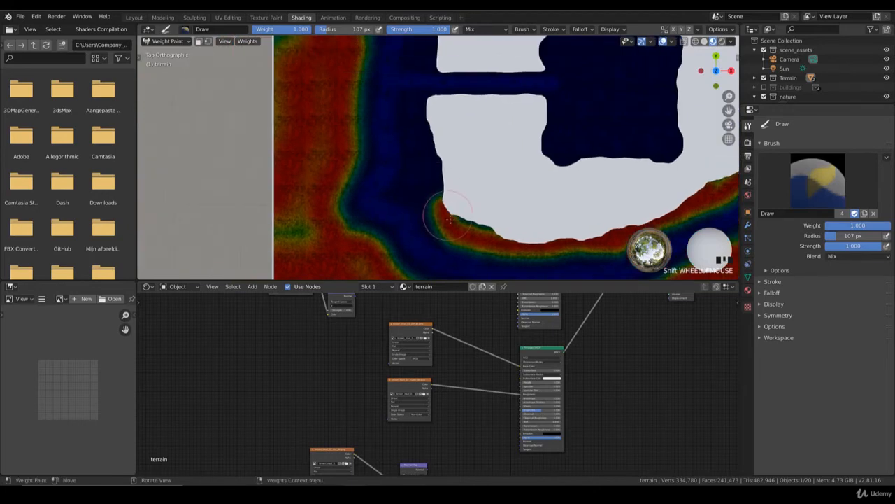
pyautogui.moveTo(447, 218)
pyautogui.mouseDown()
pyautogui.moveTo(413, 188)
pyautogui.moveTo(415, 105)
pyautogui.moveTo(420, 171)
pyautogui.mouseUp()
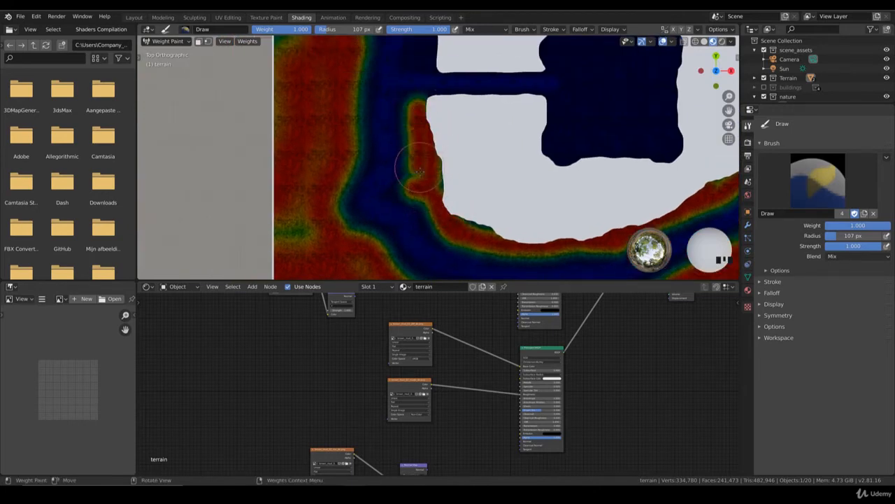
pyautogui.keyDown('shift'); pyautogui.moveTo(420, 171); pyautogui.dragTo(432, 207, button='middle'); pyautogui.keyUp('shift')
pyautogui.moveTo(431, 192)
pyautogui.mouseDown()
pyautogui.moveTo(422, 189)
pyautogui.moveTo(417, 107)
pyautogui.mouseUp()
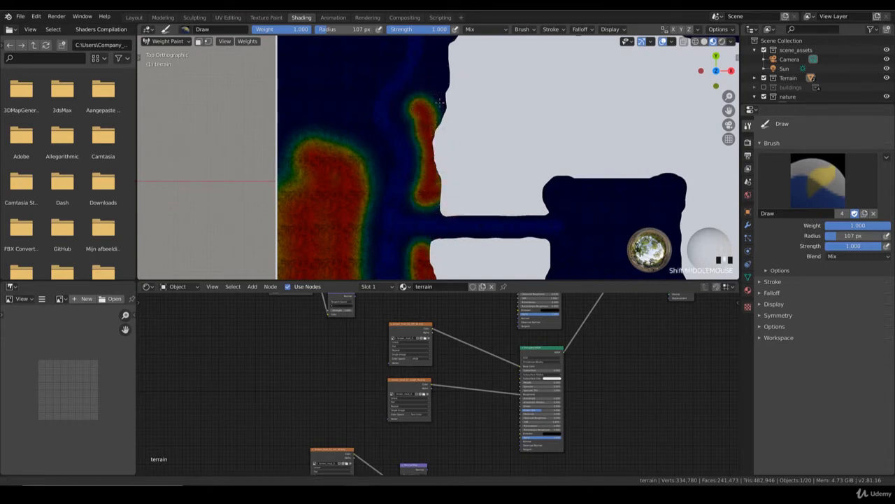
# Step: Paint a full-weight strip along the lake's northern shore and trim its path-side edge at weight 0.000
pyautogui.scroll(-2, 417, 140)
pyautogui.moveTo(439, 195)
pyautogui.mouseDown()
pyautogui.moveTo(444, 124)
pyautogui.moveTo(484, 140)
pyautogui.moveTo(559, 137)
pyautogui.moveTo(644, 152)
pyautogui.mouseUp()
pyautogui.keyDown('shift'); pyautogui.moveTo(644, 152); pyautogui.dragTo(466, 187, button='middle'); pyautogui.keyUp('shift')
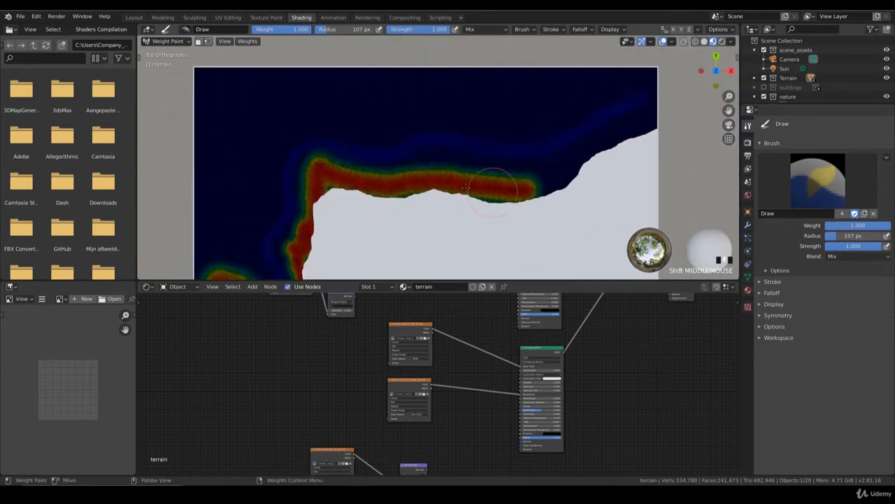
pyautogui.moveTo(420, 183)
pyautogui.mouseDown()
pyautogui.moveTo(596, 165)
pyautogui.moveTo(636, 124)
pyautogui.moveTo(536, 175)
pyautogui.moveTo(584, 181)
pyautogui.mouseUp()
pyautogui.moveTo(859, 226); pyautogui.dragTo(827, 225)
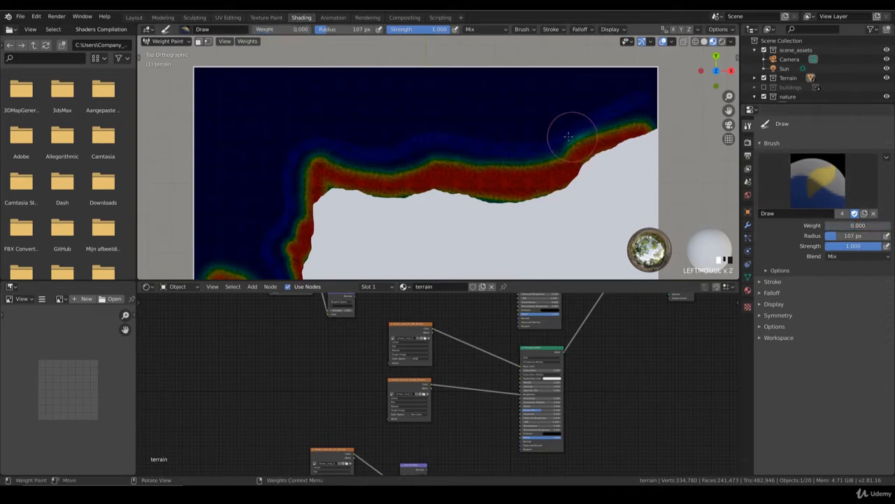
pyautogui.scroll(2, 585, 126)
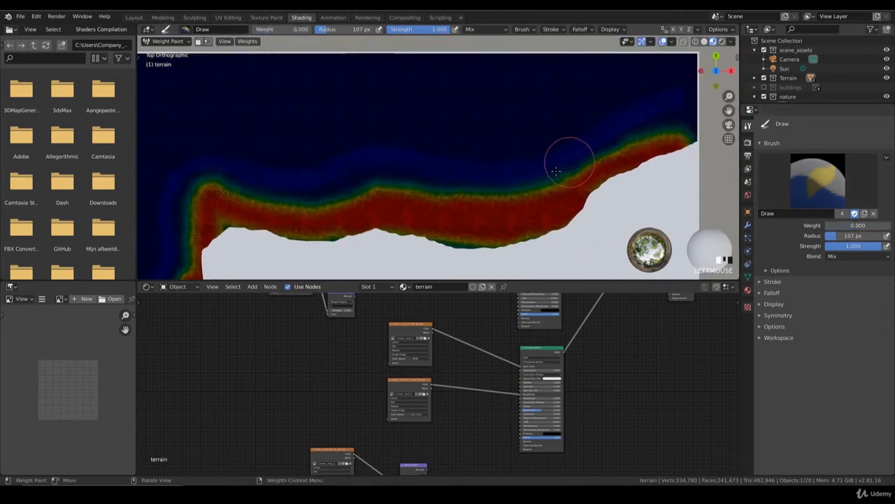
# Step: Set the weight to 1.000 and paint the path's outer side from the northeast corner around to the western grass area
pyautogui.moveTo(832, 225); pyautogui.dragTo(890, 225)
pyautogui.scroll(-4, 583, 102)
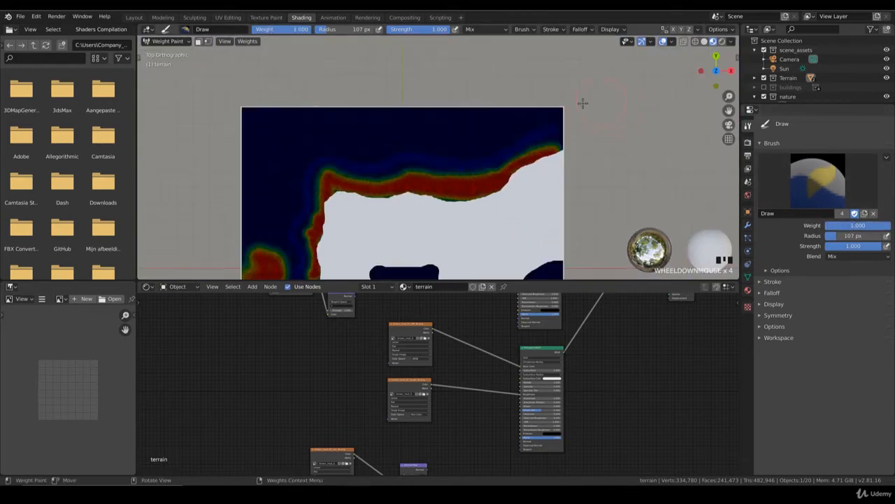
pyautogui.scroll(2, 532, 107)
pyautogui.moveTo(570, 91)
pyautogui.mouseDown()
pyautogui.moveTo(494, 132)
pyautogui.moveTo(422, 132)
pyautogui.mouseUp()
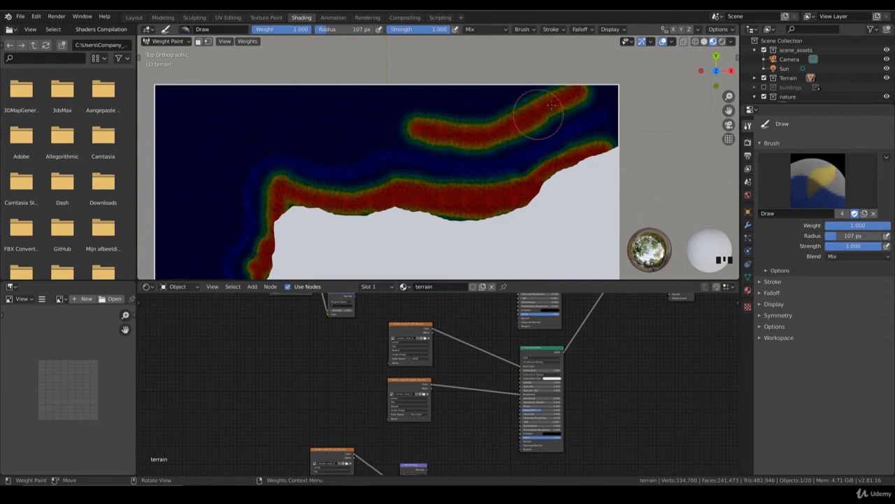
pyautogui.scroll(2, 611, 178)
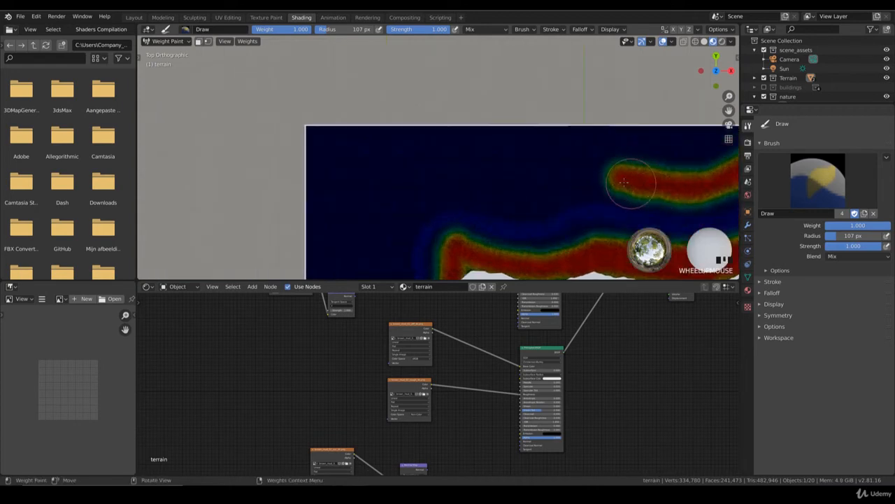
pyautogui.moveTo(624, 182)
pyautogui.mouseDown()
pyautogui.moveTo(516, 196)
pyautogui.moveTo(420, 194)
pyautogui.moveTo(400, 207)
pyautogui.mouseUp()
pyautogui.keyDown('shift'); pyautogui.moveTo(412, 219); pyautogui.dragTo(509, 146, button='middle'); pyautogui.keyUp('shift')
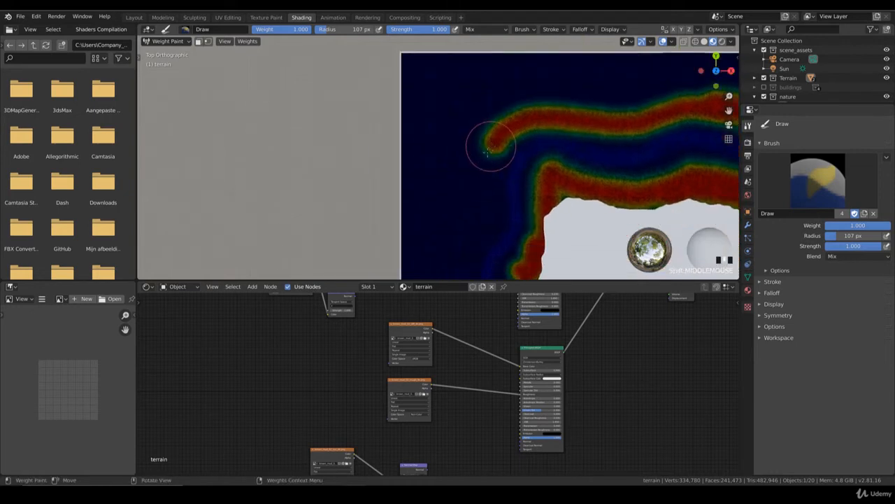
pyautogui.moveTo(488, 149); pyautogui.dragTo(475, 242)
pyautogui.keyDown('shift'); pyautogui.moveTo(475, 242); pyautogui.dragTo(536, 120, button='middle'); pyautogui.keyUp('shift')
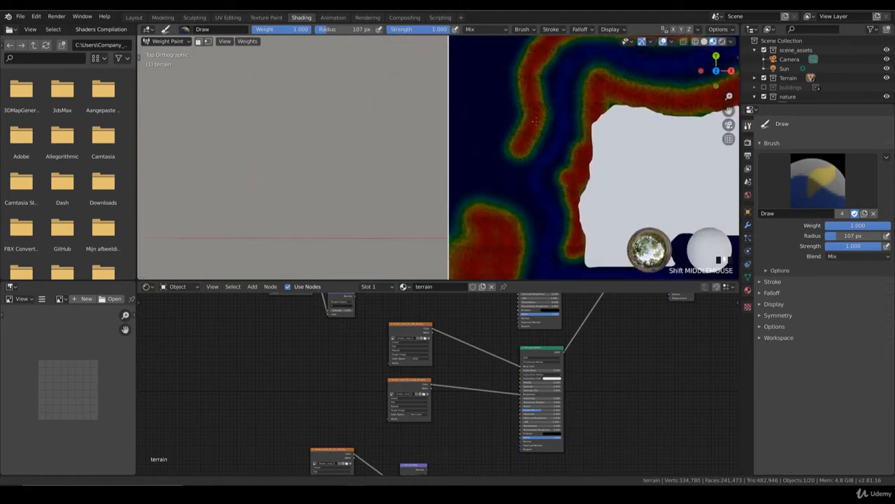
pyautogui.moveTo(535, 120)
pyautogui.mouseDown()
pyautogui.moveTo(520, 124)
pyautogui.moveTo(506, 150)
pyautogui.moveTo(524, 176)
pyautogui.moveTo(512, 200)
pyautogui.mouseUp()
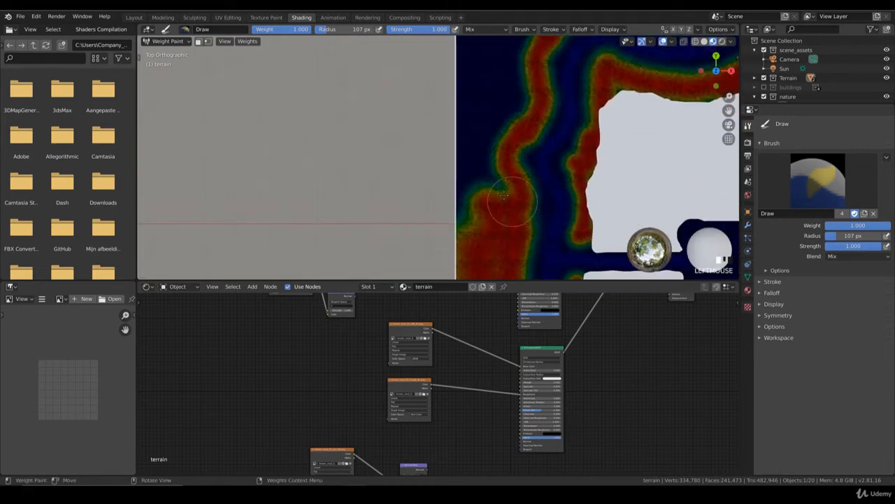
# Step: Fill the terrain's northwest corner and the band between the path and the northern edge with full weight
pyautogui.scroll(-3, 507, 163)
pyautogui.keyDown('shift'); pyautogui.moveTo(494, 120); pyautogui.dragTo(445, 239, button='middle'); pyautogui.keyUp('shift')
pyautogui.keyDown('shift'); pyautogui.moveTo(464, 199); pyautogui.dragTo(514, 103, button='middle'); pyautogui.keyUp('shift')
pyautogui.moveTo(473, 206)
pyautogui.mouseDown()
pyautogui.moveTo(472, 151)
pyautogui.moveTo(461, 175)
pyautogui.moveTo(473, 120)
pyautogui.moveTo(461, 68)
pyautogui.moveTo(454, 130)
pyautogui.mouseUp()
pyautogui.keyDown('shift'); pyautogui.moveTo(456, 56); pyautogui.dragTo(428, 186, button='middle'); pyautogui.keyUp('shift')
pyautogui.moveTo(423, 210)
pyautogui.mouseDown()
pyautogui.moveTo(413, 188)
pyautogui.moveTo(462, 151)
pyautogui.moveTo(411, 177)
pyautogui.mouseUp()
pyautogui.moveTo(478, 168)
pyautogui.mouseDown()
pyautogui.moveTo(567, 155)
pyautogui.moveTo(430, 155)
pyautogui.moveTo(648, 144)
pyautogui.mouseUp()
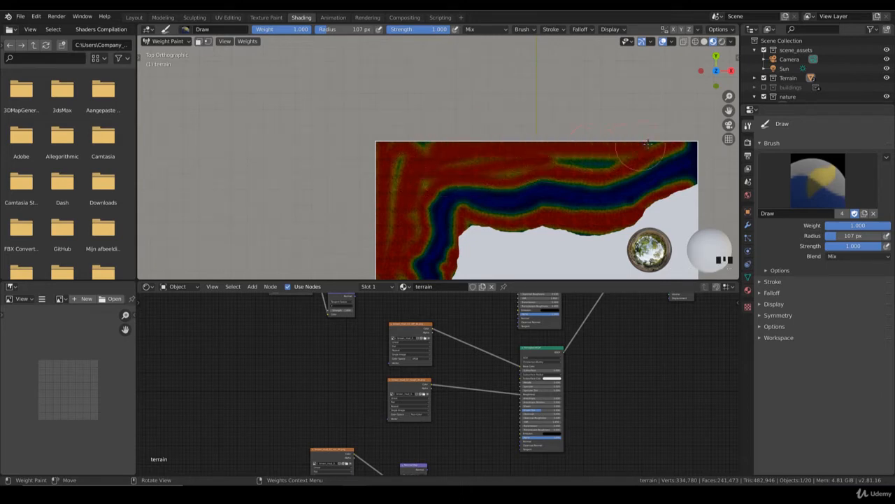
# Step: Touch up the remaining low-weight patches in the northern and northwestern grass area with full weight
pyautogui.moveTo(582, 161); pyautogui.dragTo(499, 155)
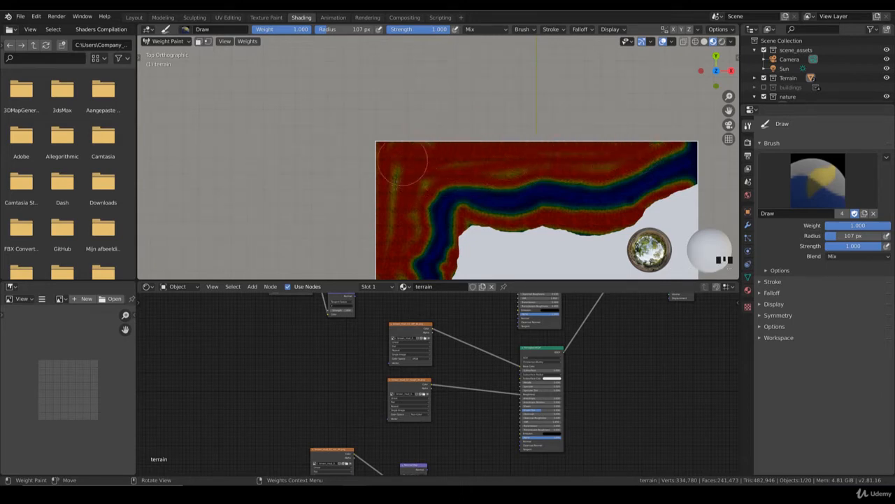
pyautogui.moveTo(396, 184); pyautogui.dragTo(394, 241)
pyautogui.moveTo(412, 203); pyautogui.dragTo(478, 162)
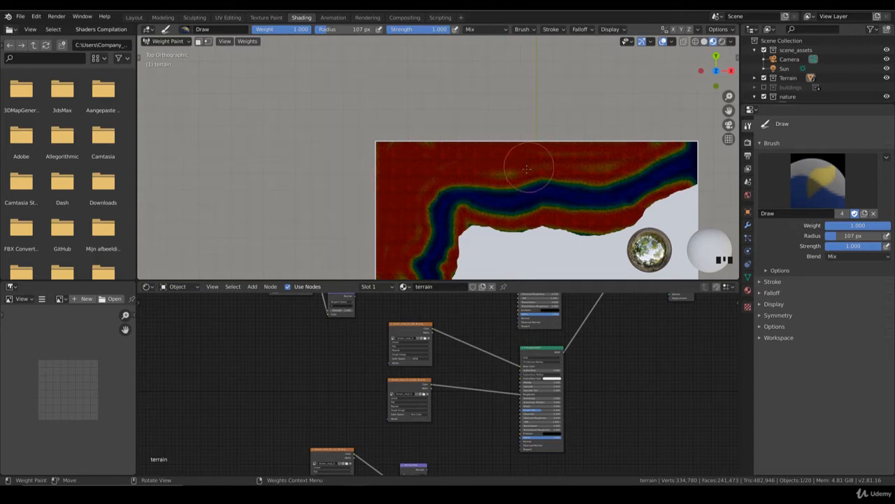
# Step: Set the brush weight to 0.000 and erase weight along the waterline at the northern shore's eastern end
pyautogui.scroll(3, 598, 172)
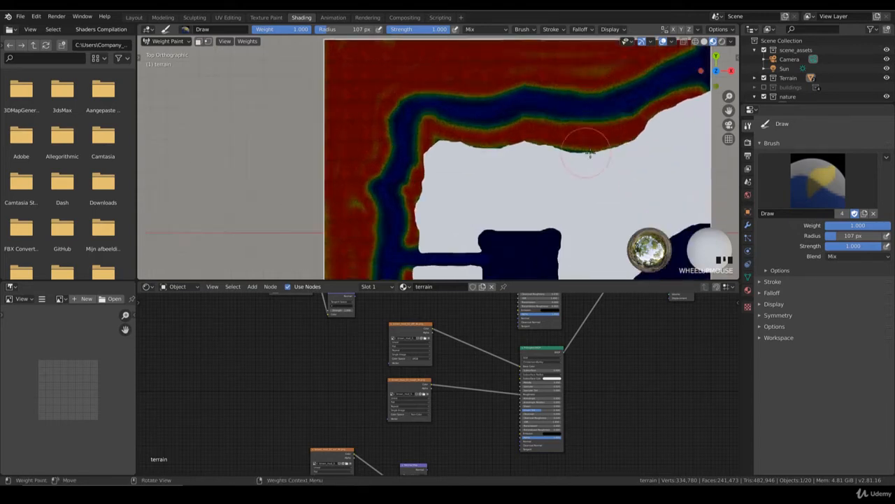
pyautogui.scroll(1, 590, 154)
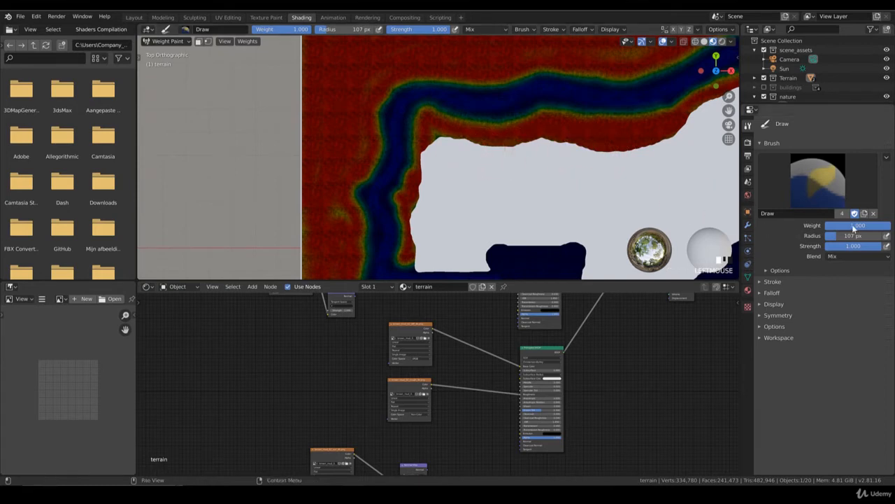
pyautogui.moveTo(855, 226); pyautogui.dragTo(787, 226)
pyautogui.keyDown('shift'); pyautogui.moveTo(617, 155); pyautogui.dragTo(408, 212, button='middle'); pyautogui.keyUp('shift')
pyautogui.scroll(3, 610, 161)
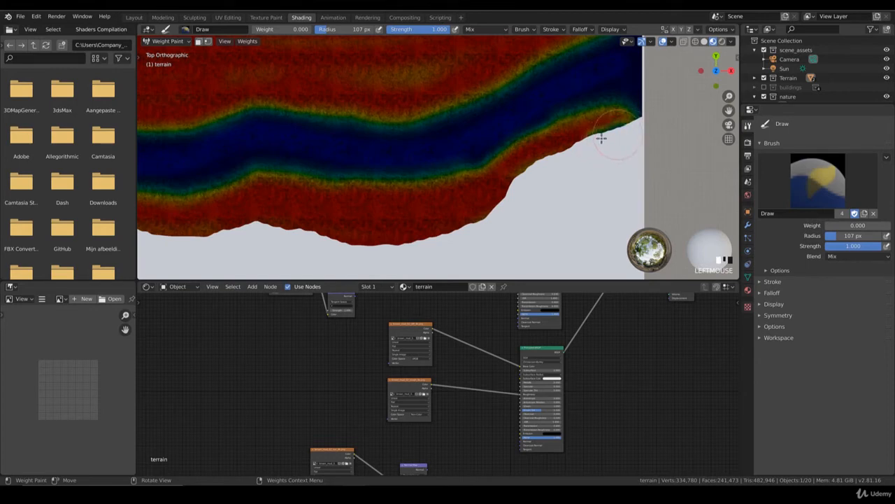
pyautogui.scroll(-5, 555, 164)
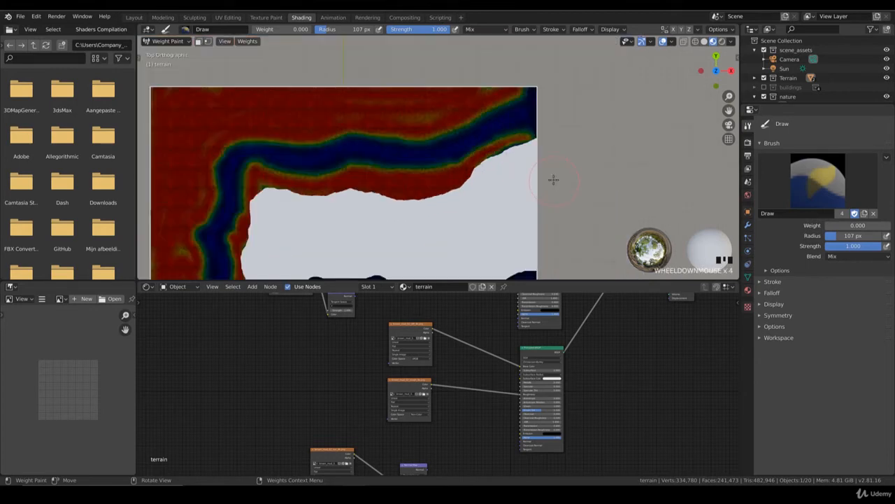
# Step: Paint the low-weight patches at the foot of the castle's southwest corner tower with weight 1.000
pyautogui.keyDown('shift'); pyautogui.moveTo(319, 239); pyautogui.dragTo(401, 203, button='middle'); pyautogui.keyUp('shift')
pyautogui.scroll(1, 429, 209)
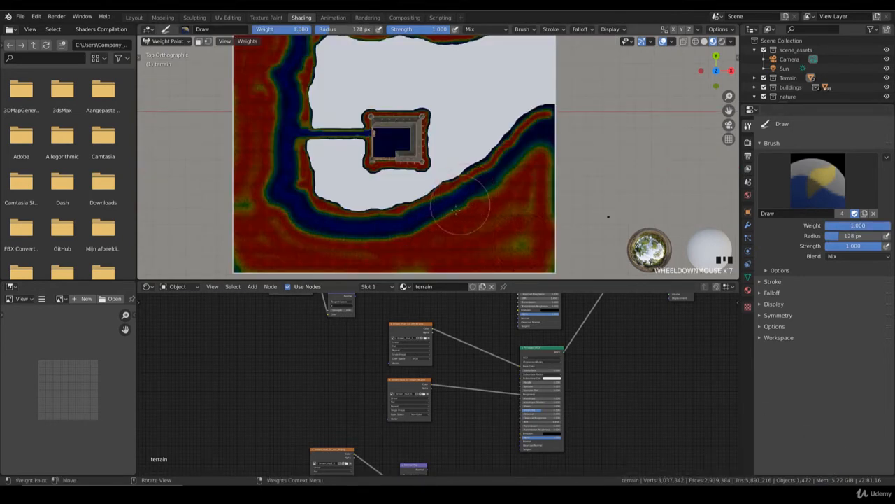
pyautogui.moveTo(469, 192)
pyautogui.mouseDown(button='middle')
pyautogui.moveTo(454, 210)
pyautogui.moveTo(394, 178)
pyautogui.moveTo(512, 198)
pyautogui.mouseUp(button='middle')
pyautogui.scroll(3, 452, 213)
pyautogui.scroll(6, 498, 196)
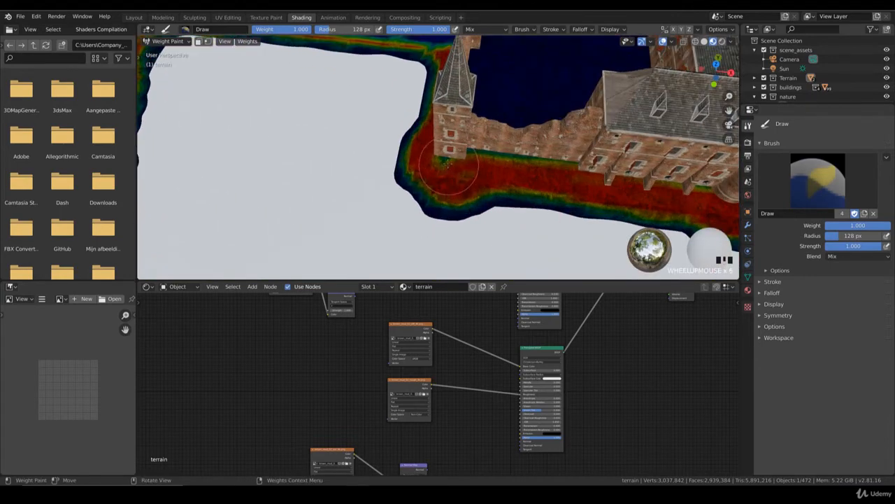
pyautogui.scroll(2, 454, 173)
pyautogui.moveTo(451, 172)
pyautogui.mouseDown()
pyautogui.moveTo(487, 154)
pyautogui.moveTo(522, 166)
pyautogui.moveTo(651, 176)
pyautogui.mouseUp()
pyautogui.moveTo(350, 173)
pyautogui.mouseDown()
pyautogui.moveTo(371, 175)
pyautogui.moveTo(422, 239)
pyautogui.mouseUp()
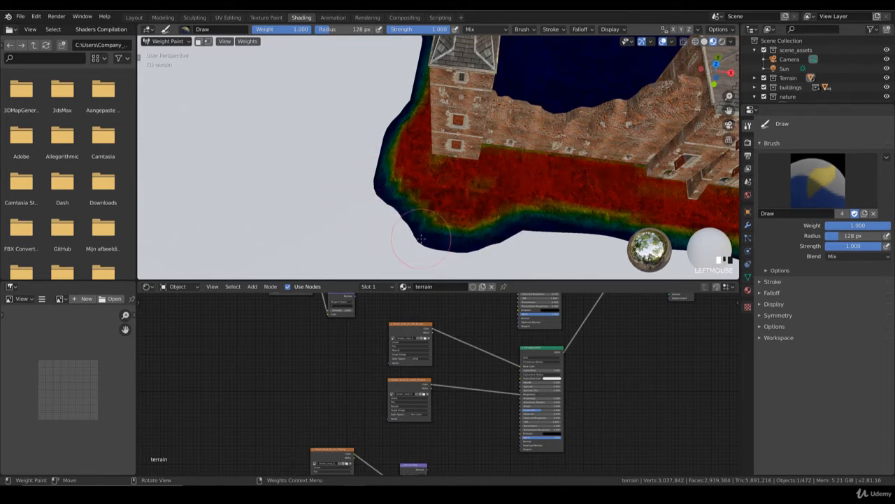
# Step: Fill the low-weight ground along the castle's buttressed wall near the round tower with full weight
pyautogui.scroll(-1, 577, 213)
pyautogui.moveTo(577, 213)
pyautogui.mouseDown(button='middle')
pyautogui.moveTo(544, 189)
pyautogui.moveTo(472, 163)
pyautogui.mouseUp(button='middle')
pyautogui.scroll(2, 544, 189)
pyautogui.scroll(1, 544, 189)
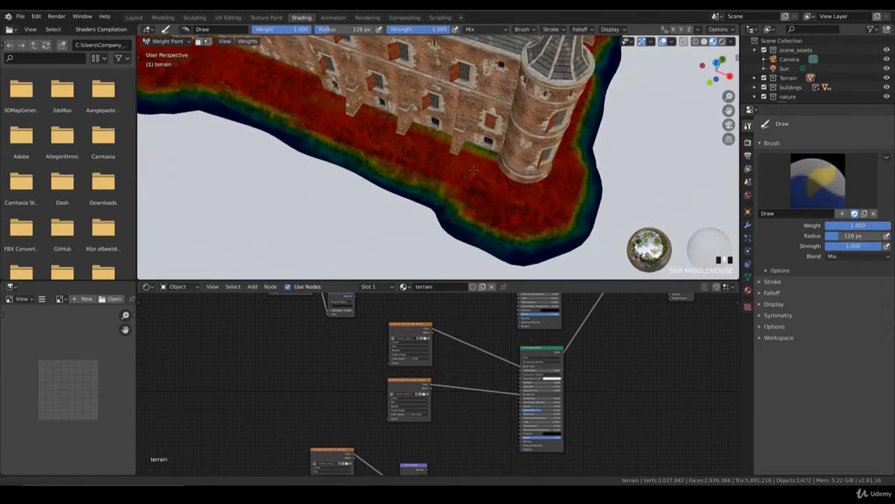
pyautogui.moveTo(473, 161); pyautogui.dragTo(508, 170)
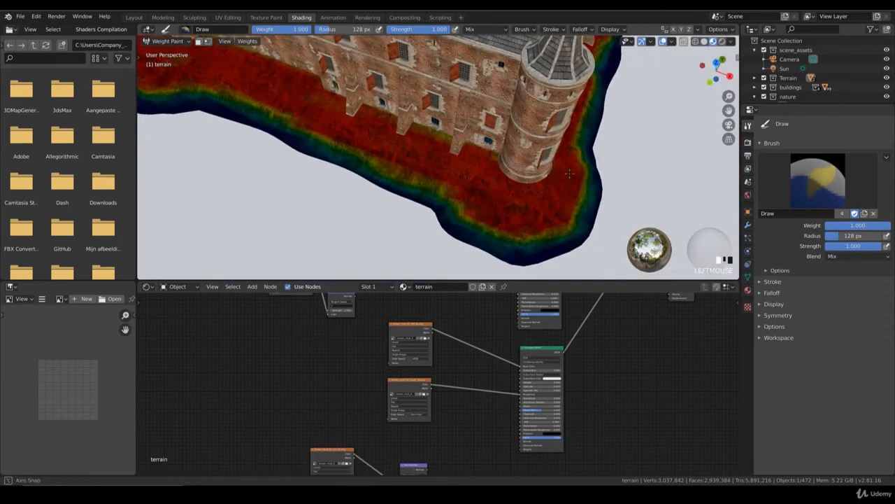
# Step: Paint the remaining low-weight spot at the terrain's southwest outer corner with full weight
pyautogui.scroll(-5, 551, 162)
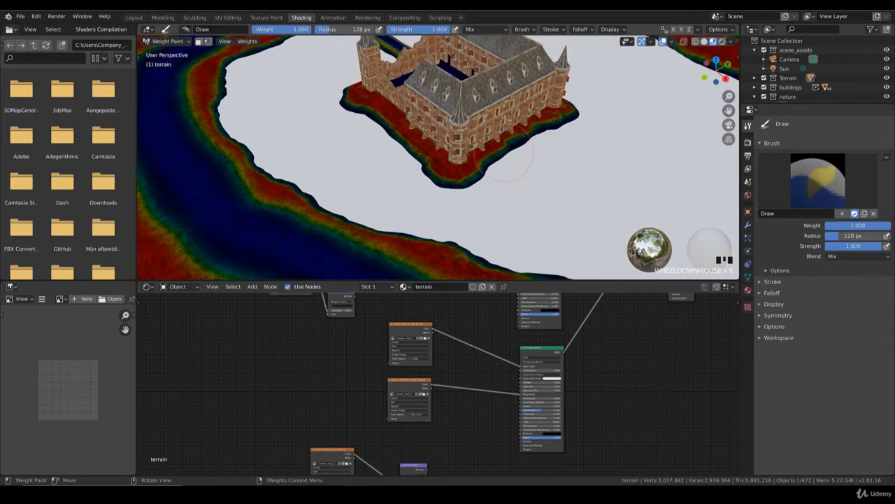
pyautogui.moveTo(394, 165)
pyautogui.mouseDown(button='middle')
pyautogui.moveTo(401, 160)
pyautogui.moveTo(376, 154)
pyautogui.moveTo(417, 162)
pyautogui.moveTo(454, 218)
pyautogui.mouseUp(button='middle')
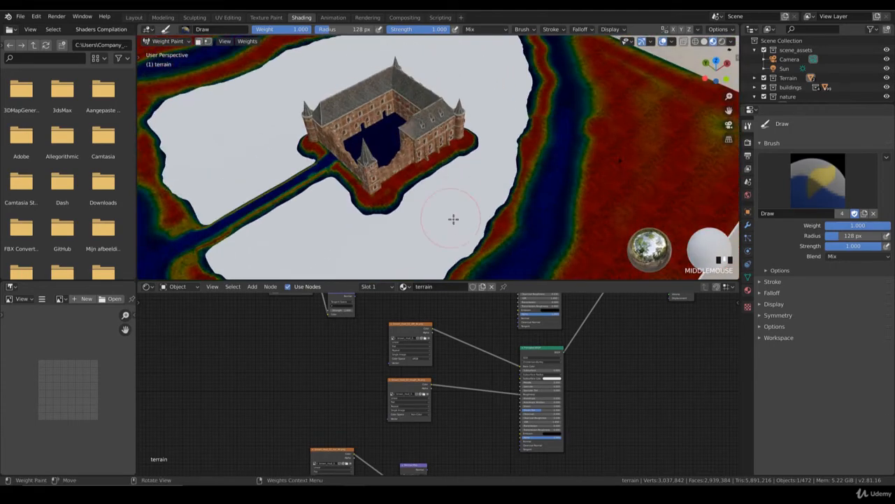
pyautogui.keyDown('shift'); pyautogui.moveTo(532, 107); pyautogui.dragTo(378, 182, button='middle'); pyautogui.keyUp('shift')
pyautogui.scroll(-4, 532, 188)
pyautogui.keyDown('shift'); pyautogui.moveTo(266, 147); pyautogui.dragTo(483, 170, button='middle'); pyautogui.keyUp('shift')
pyautogui.moveTo(355, 156); pyautogui.dragTo(323, 171)
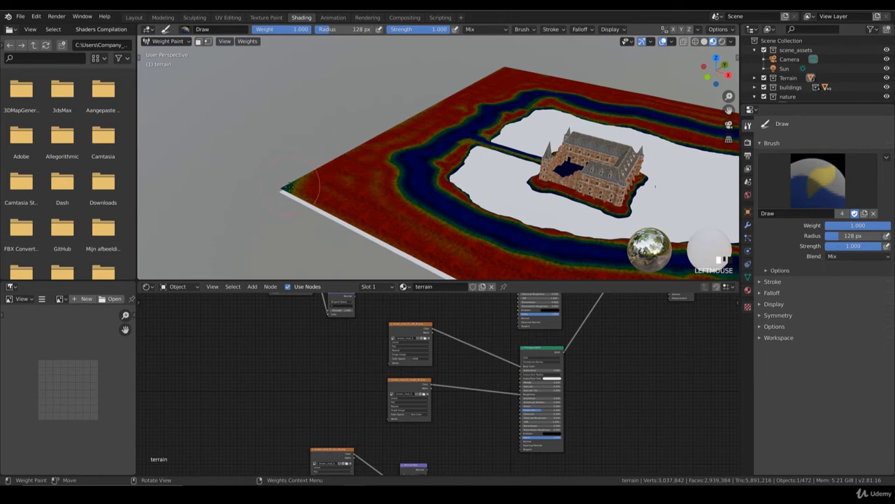
pyautogui.click(289, 186)
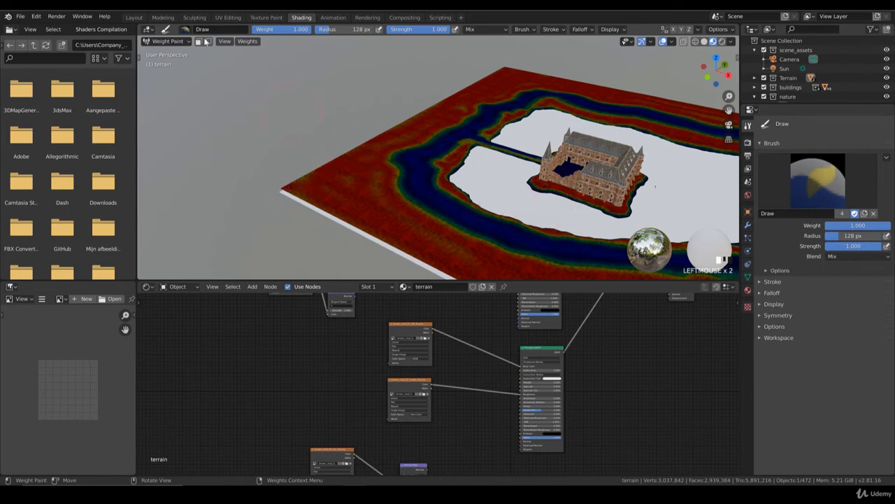
# Step: Return the terrain to Object Mode and open its particle settings
pyautogui.click(168, 41)
pyautogui.click(167, 52)
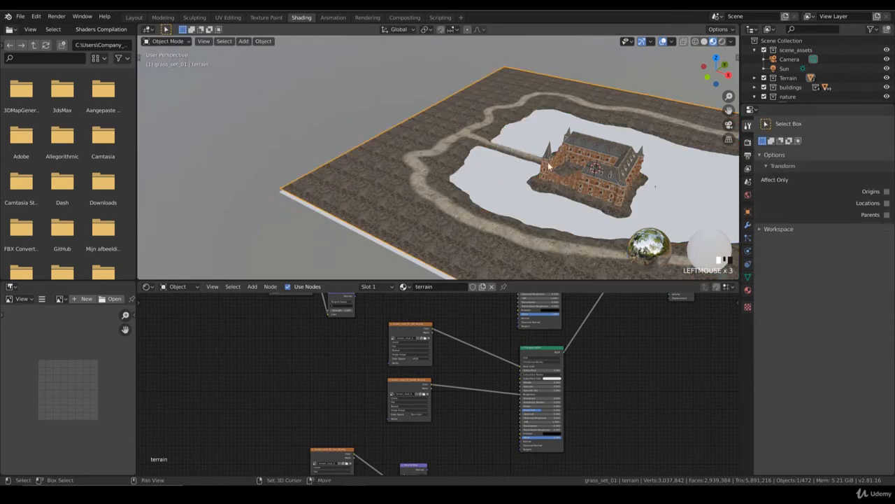
pyautogui.keyDown('shift'); pyautogui.moveTo(619, 224); pyautogui.dragTo(530, 158, button='middle'); pyautogui.keyUp('shift')
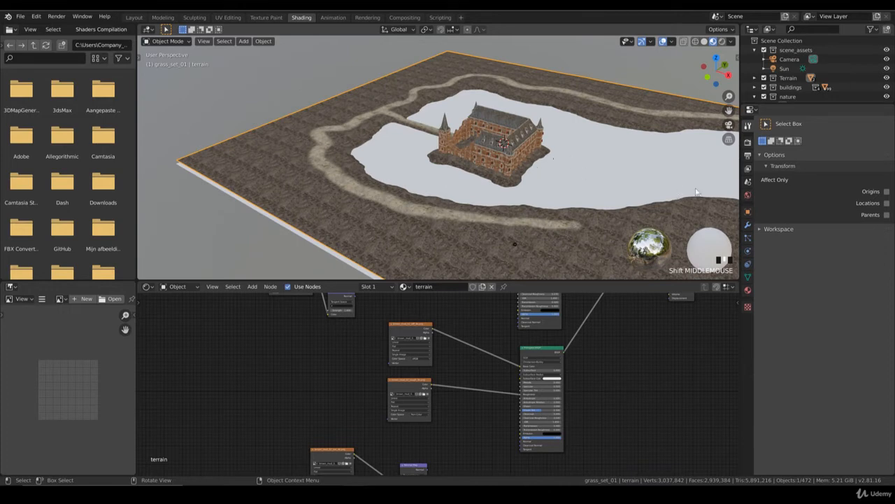
pyautogui.click(748, 277)
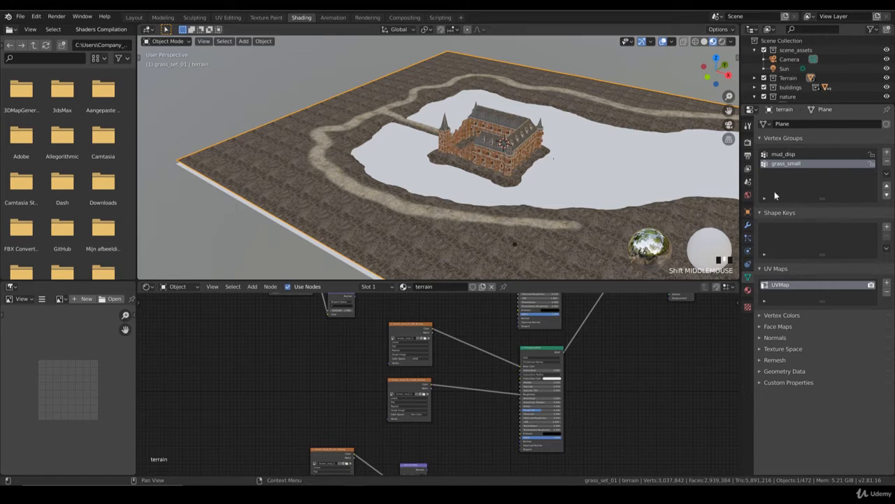
pyautogui.doubleClick(748, 238)
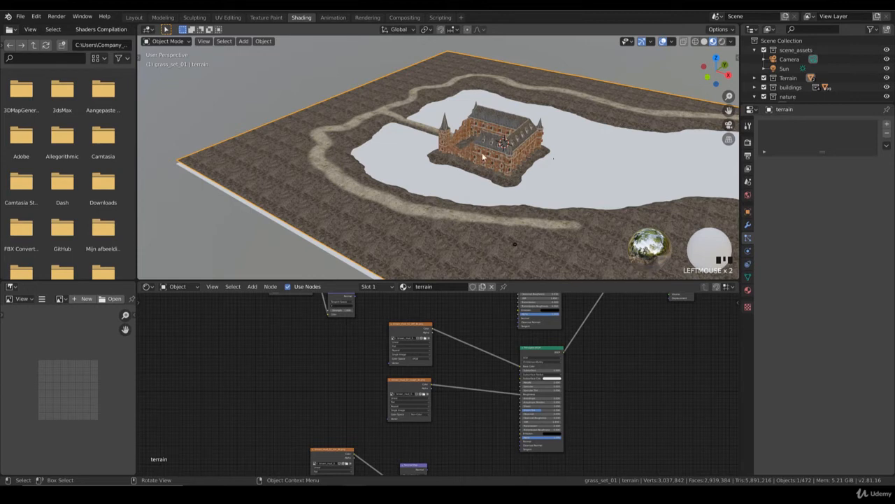
# Step: Look through the scene camera and set the viewport to solid shading
pyautogui.press('KP_0')
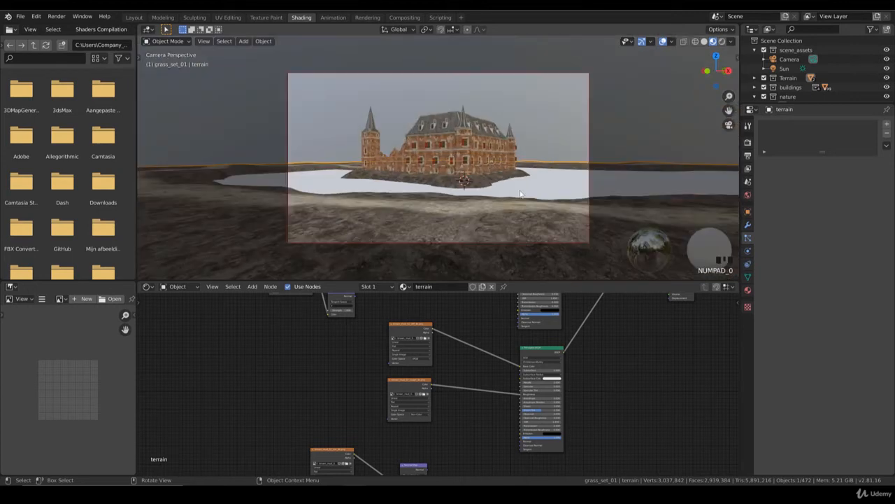
pyautogui.press('z')
pyautogui.click(619, 199)
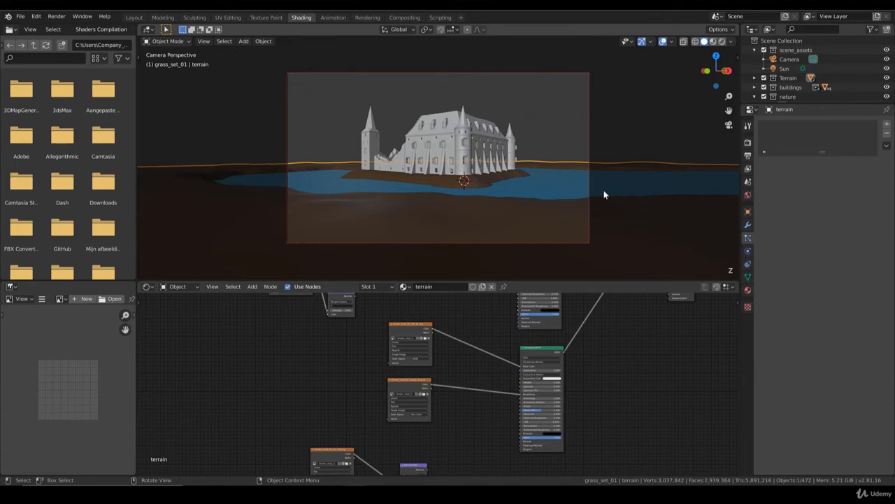
# Step: Add a particle system to the terrain and name both its settings and the system grass_small
pyautogui.click(887, 124)
pyautogui.doubleClick(800, 164)
pyautogui.click(798, 164)
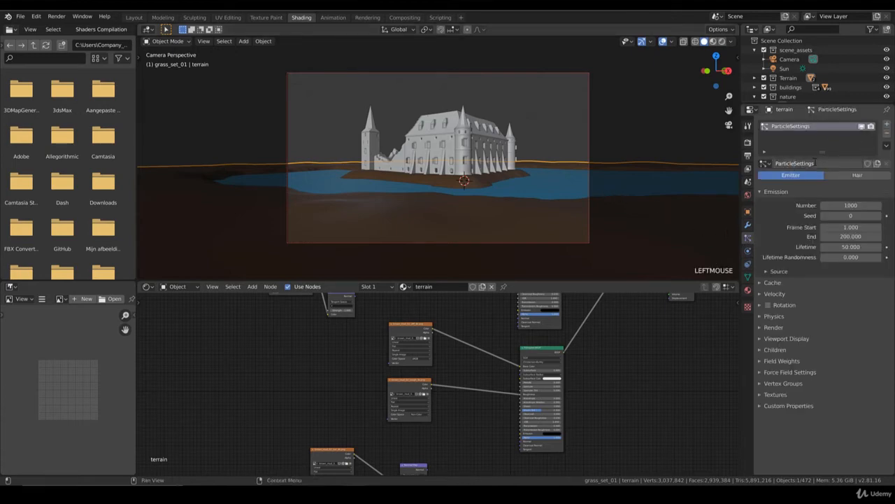
pyautogui.moveTo(816, 164); pyautogui.dragTo(776, 164)
pyautogui.write('grass_small')
pyautogui.press('Return')
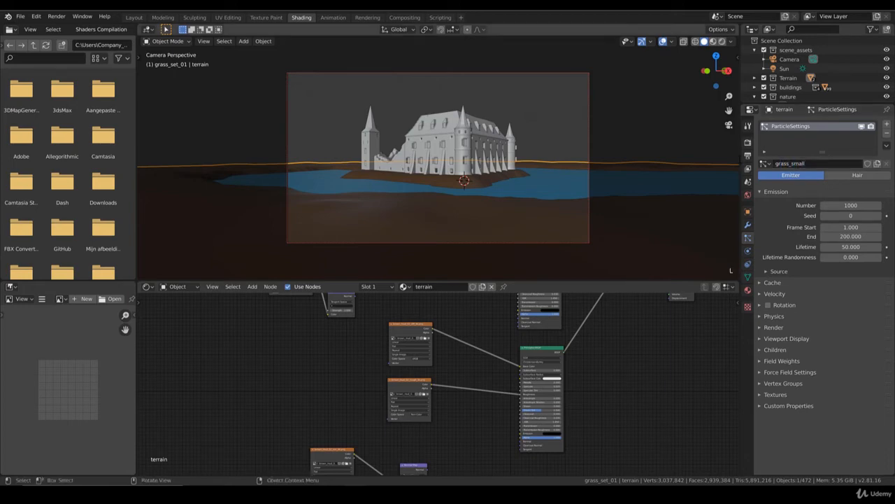
pyautogui.doubleClick(785, 126)
pyautogui.write('grass_small')
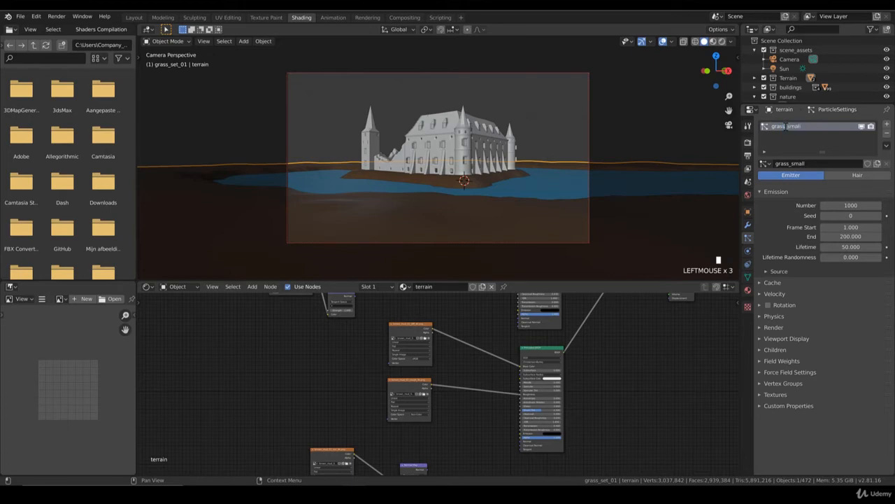
pyautogui.press('Return')
# Step: Make grass_small a Hair system with Advanced enabled and set the emission number to 10000
pyautogui.click(849, 177)
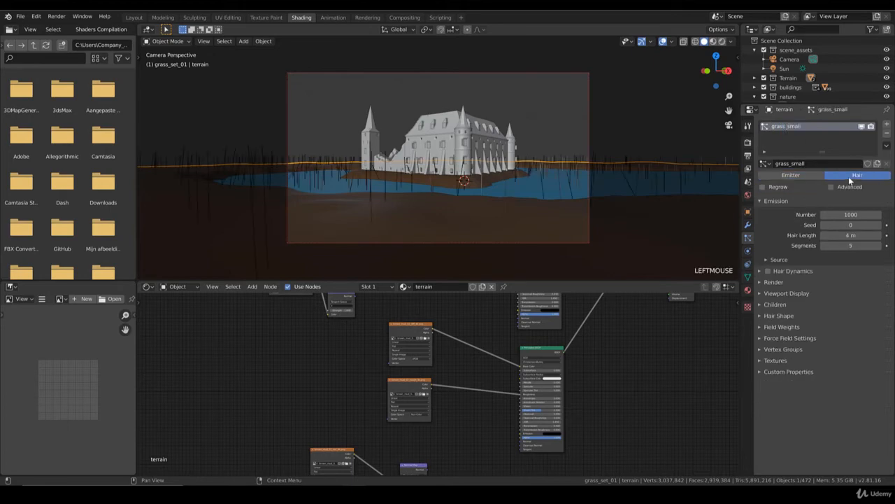
pyautogui.click(831, 187)
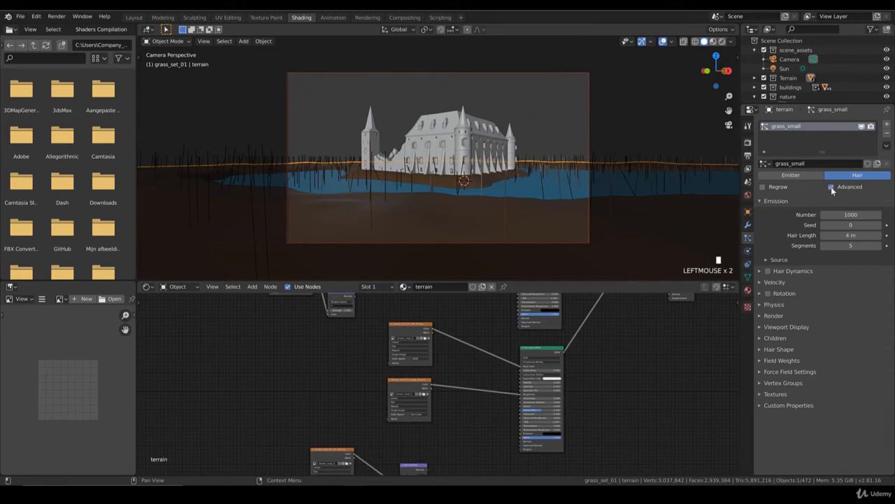
pyautogui.click(852, 215)
pyautogui.write('10')
pyautogui.press('Return')
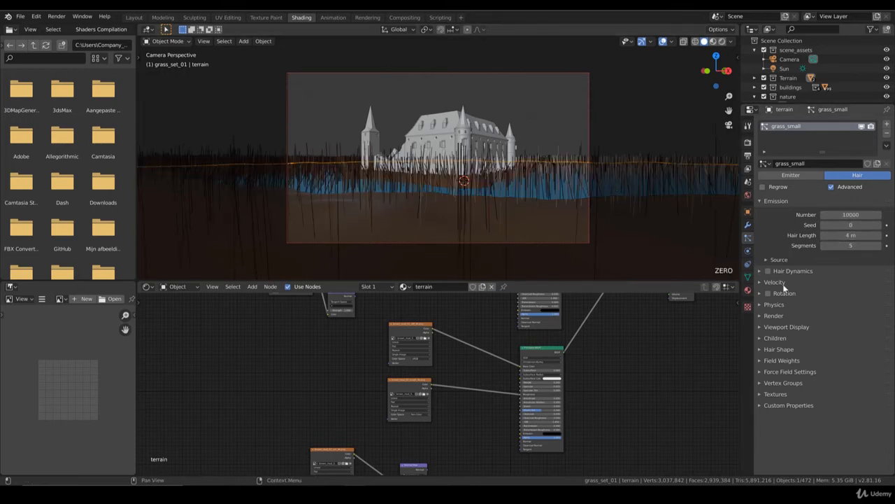
# Step: Render the grass_small particles as a collection, with grass_set_01 as the instance collection
pyautogui.click(760, 315)
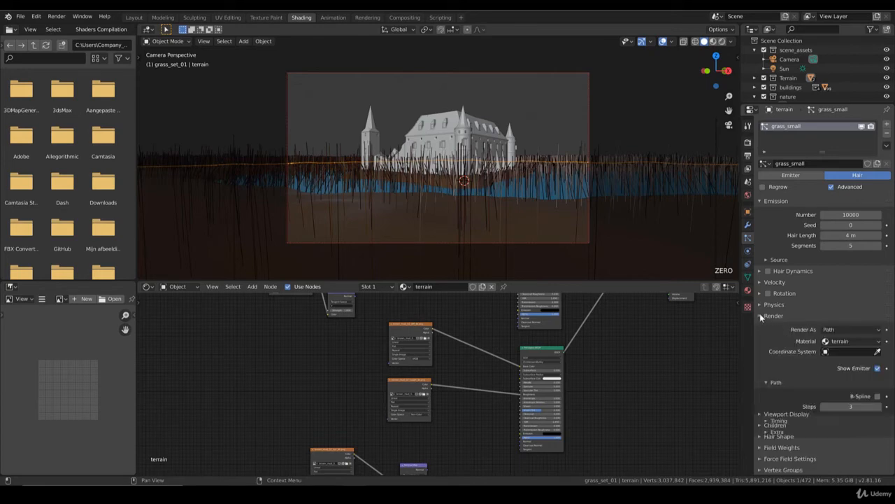
pyautogui.click(830, 330)
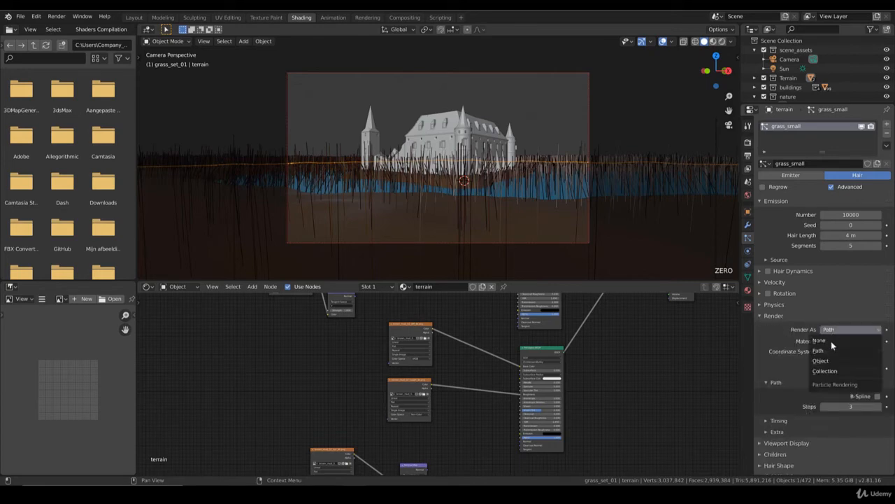
pyautogui.click(826, 371)
pyautogui.click(850, 397)
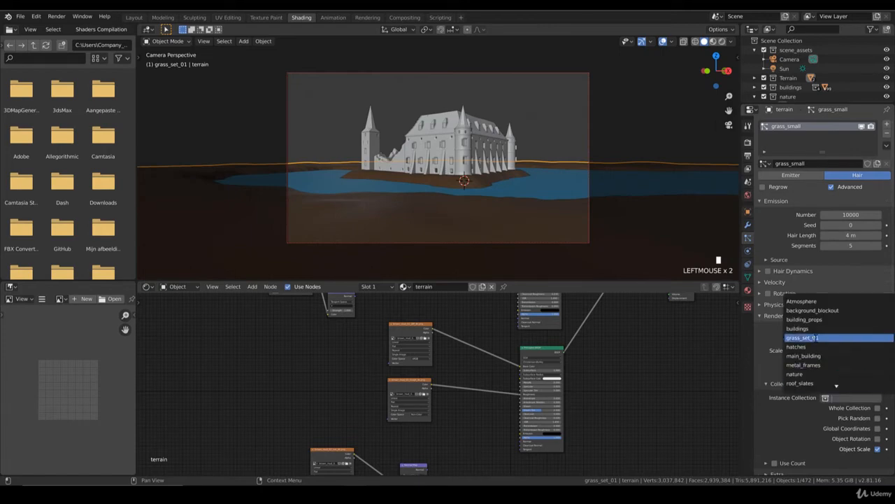
pyautogui.click(816, 338)
pyautogui.scroll(3, 487, 236)
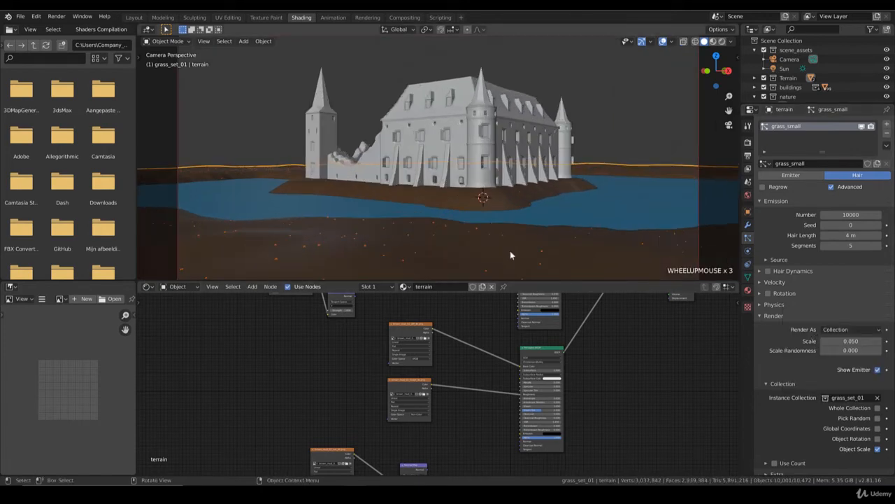
pyautogui.scroll(-2, 556, 249)
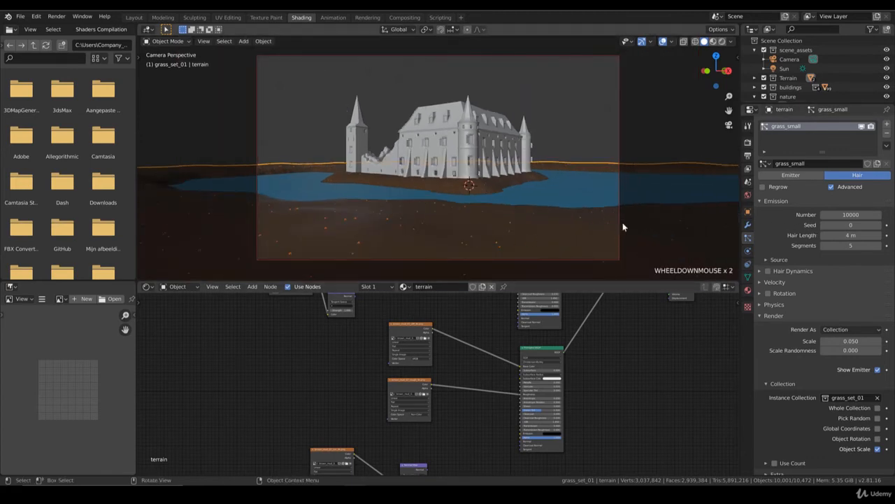
# Step: Select all the grass strand objects beside the terrain, scale them up more than 4.5 times, and apply rotation and scale
pyautogui.press('KP_7')
pyautogui.scroll(-4, 621, 223)
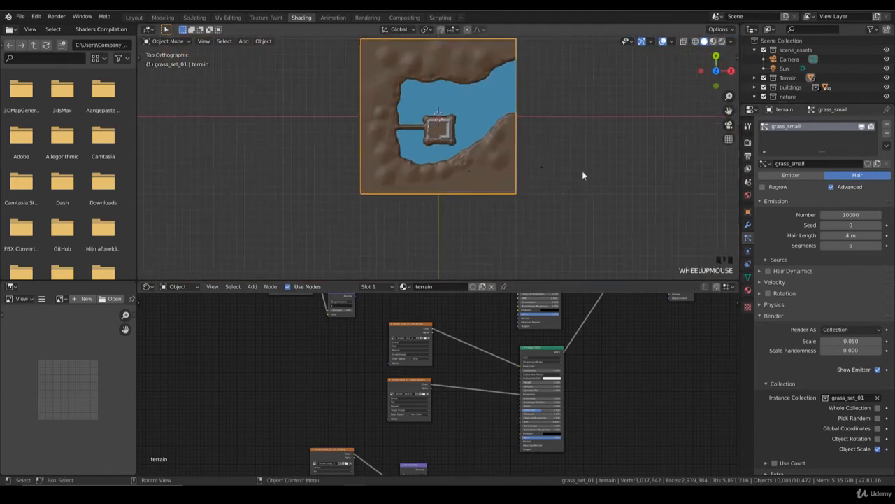
pyautogui.keyDown('shift'); pyautogui.moveTo(582, 170); pyautogui.dragTo(493, 179, button='middle'); pyautogui.keyUp('shift')
pyautogui.scroll(5, 496, 178)
pyautogui.click(487, 175)
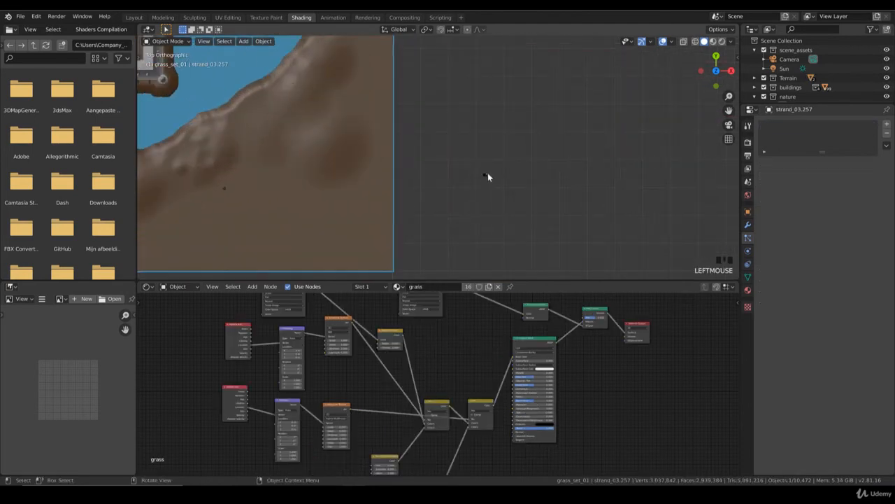
pyautogui.moveTo(482, 171); pyautogui.dragTo(496, 184)
pyautogui.press('s')
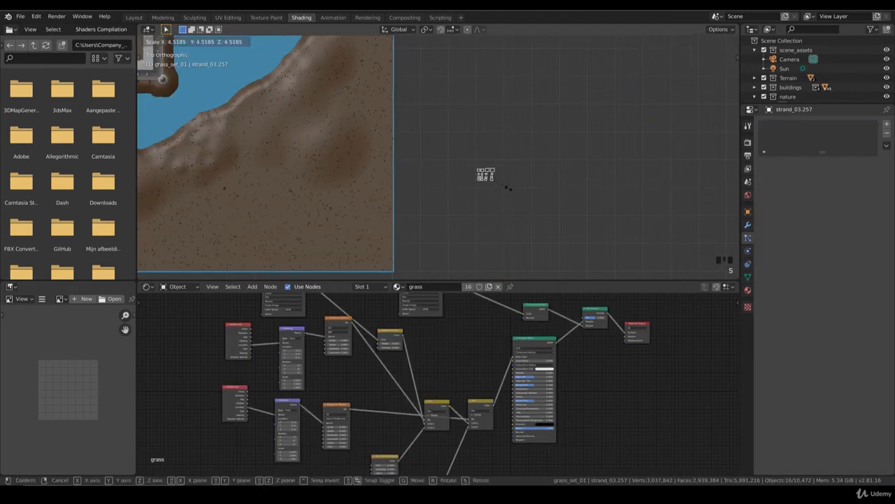
pyautogui.click(524, 196)
pyautogui.hotkey('ctrl', 'a')
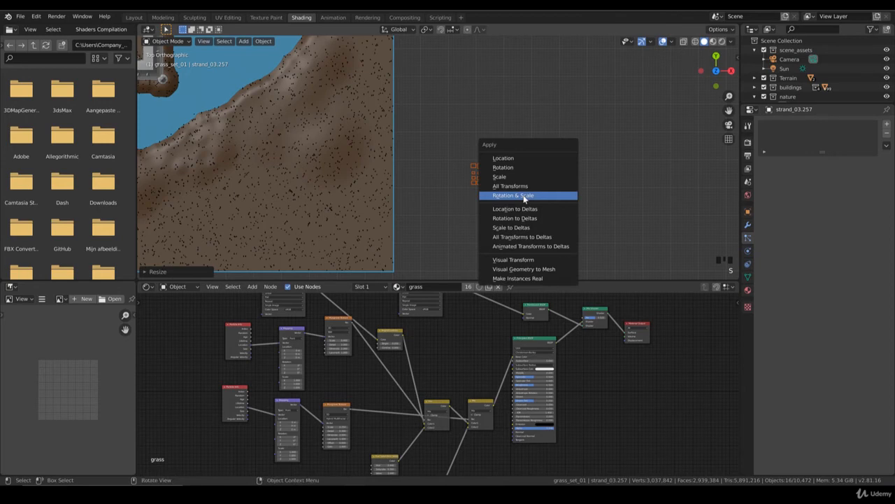
pyautogui.click(523, 195)
# Step: Enlarge the grass strands again by about 2 times with rotation and scale applied, and reselect the terrain in the camera view
pyautogui.press('KP_0')
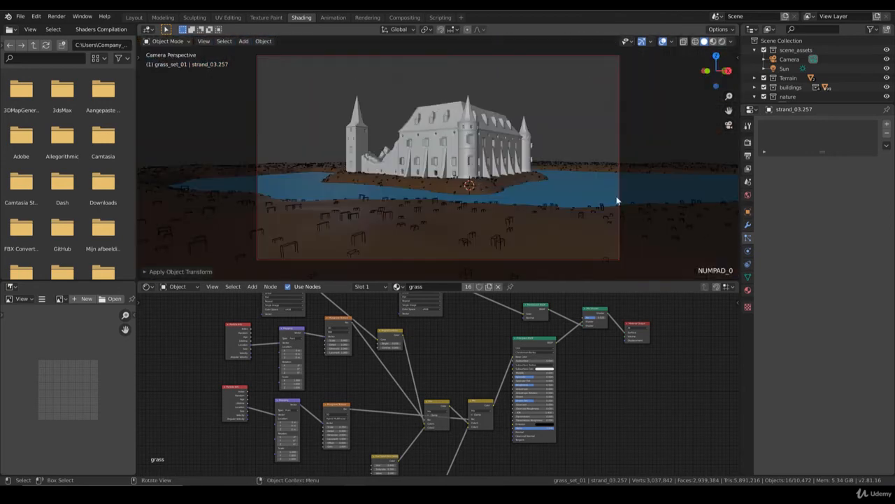
pyautogui.press('KP_7')
pyautogui.press('s')
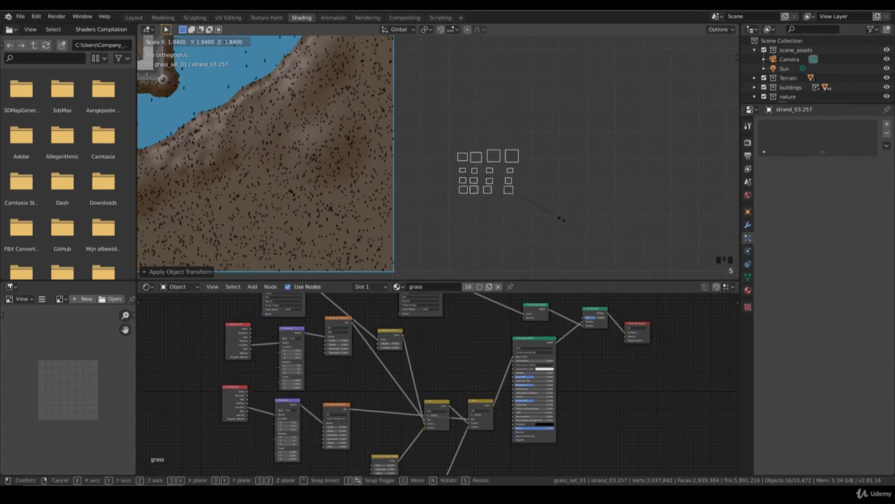
pyautogui.click(565, 223)
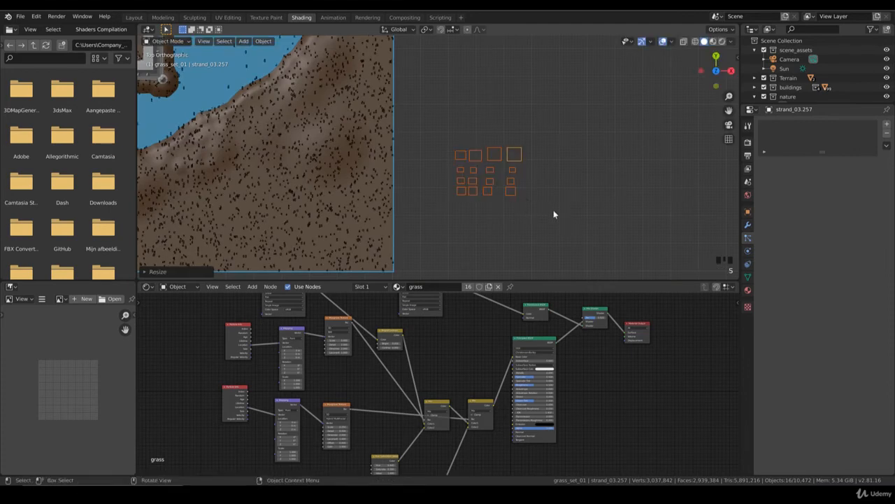
pyautogui.hotkey('ctrl', 'a')
pyautogui.click(553, 208)
pyautogui.press('KP_0')
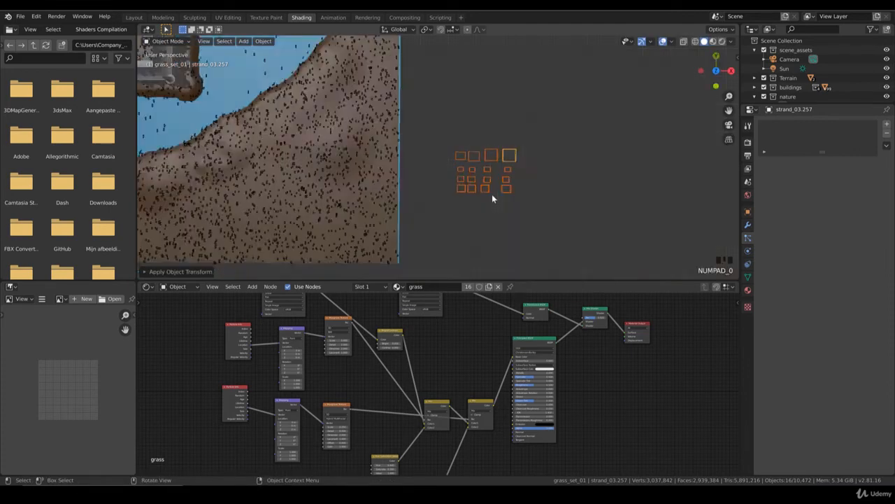
pyautogui.click(544, 242)
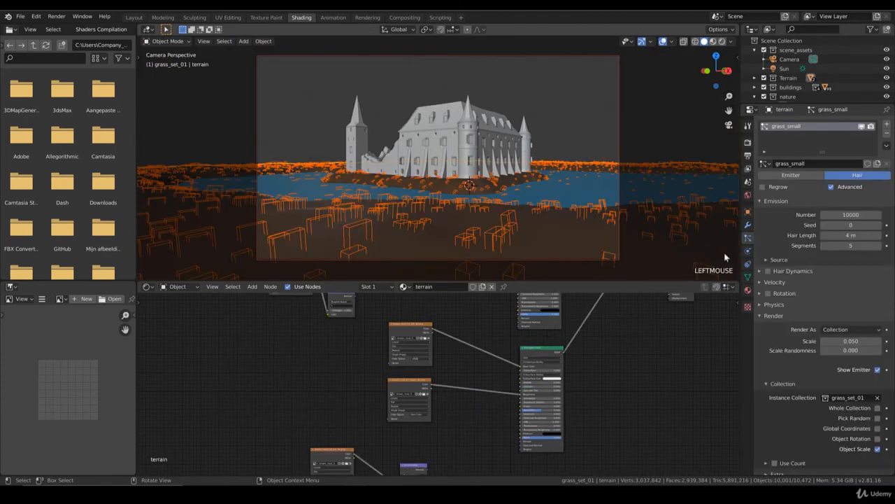
# Step: Enable rotation for the grass_small particles with Global Y orientation, setting Randomize and Randomize Phase to 0.1
pyautogui.click(768, 294)
pyautogui.click(830, 307)
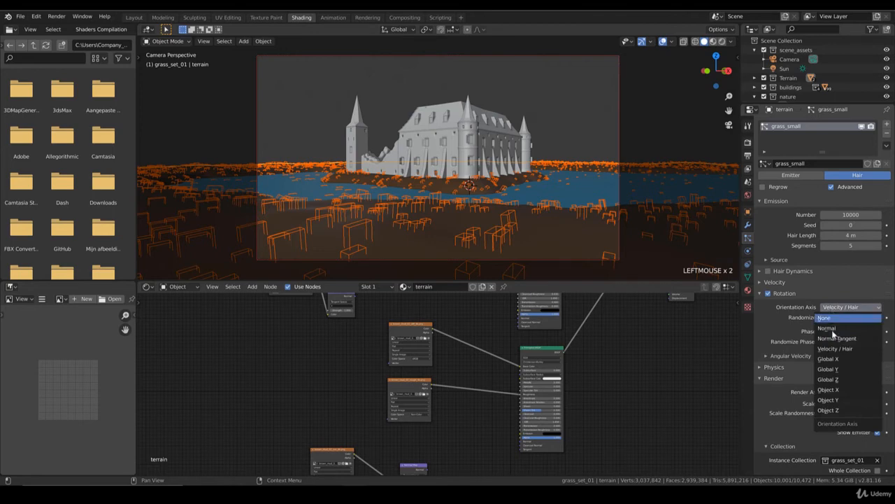
pyautogui.click(837, 371)
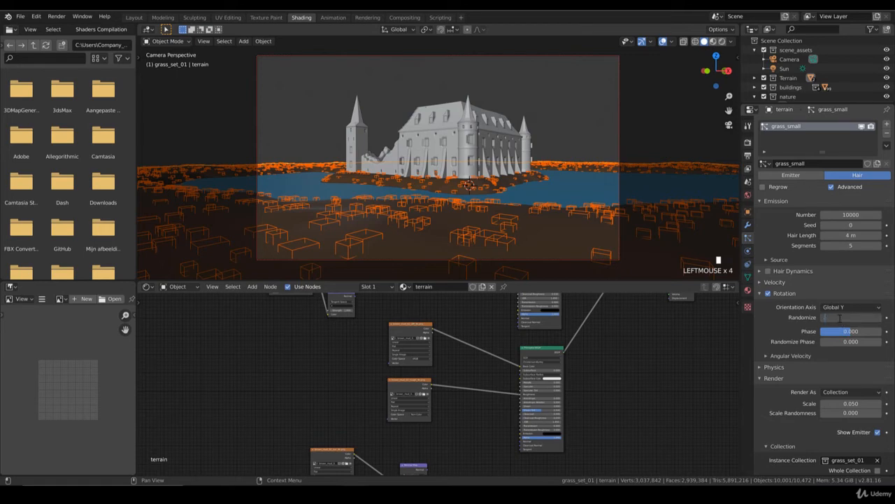
pyautogui.moveTo(828, 318); pyautogui.dragTo(840, 318)
pyautogui.click(828, 342)
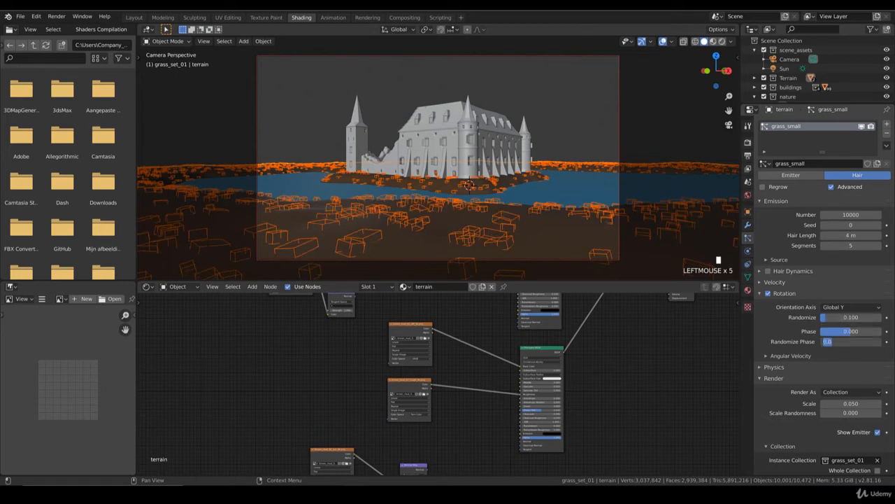
pyautogui.write('0.1')
pyautogui.press('Return')
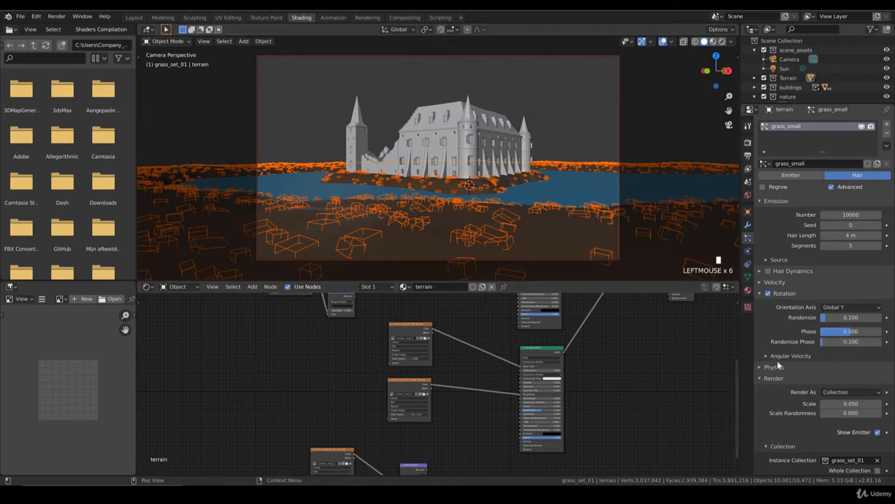
# Step: Limit the particle density to the grass_small vertex group
pyautogui.scroll(-4, 784, 368)
pyautogui.scroll(-2, 785, 370)
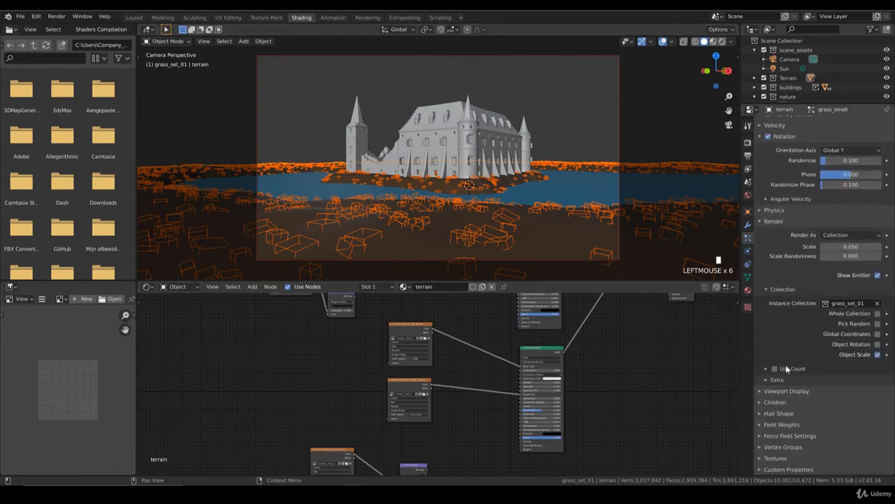
pyautogui.click(765, 446)
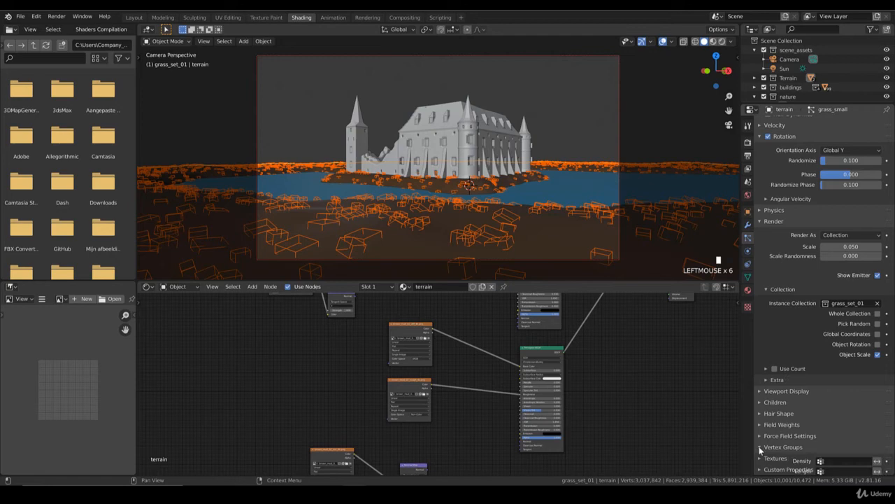
pyautogui.click(836, 460)
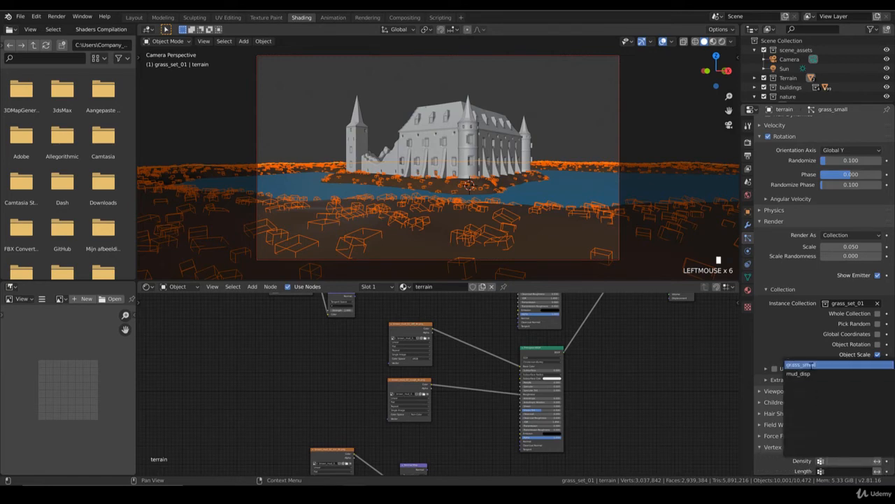
pyautogui.click(801, 365)
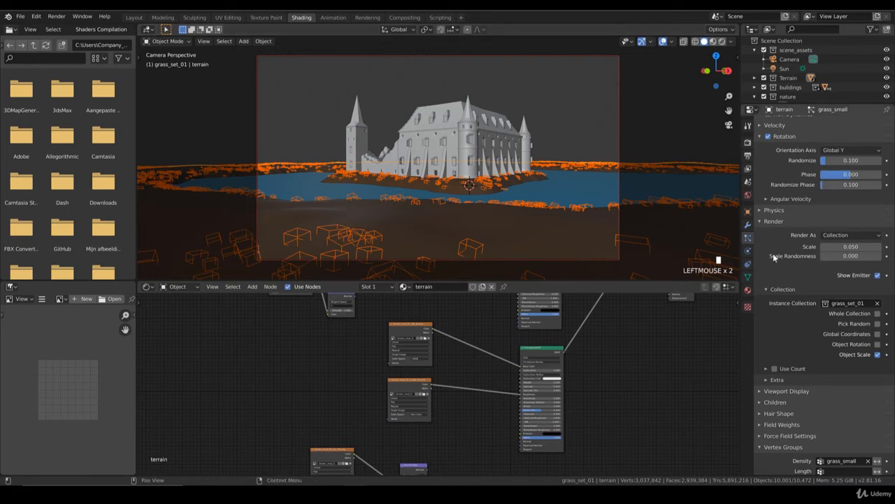
# Step: Lower the particle amount displayed in the viewport to 1%
pyautogui.scroll(5, 825, 242)
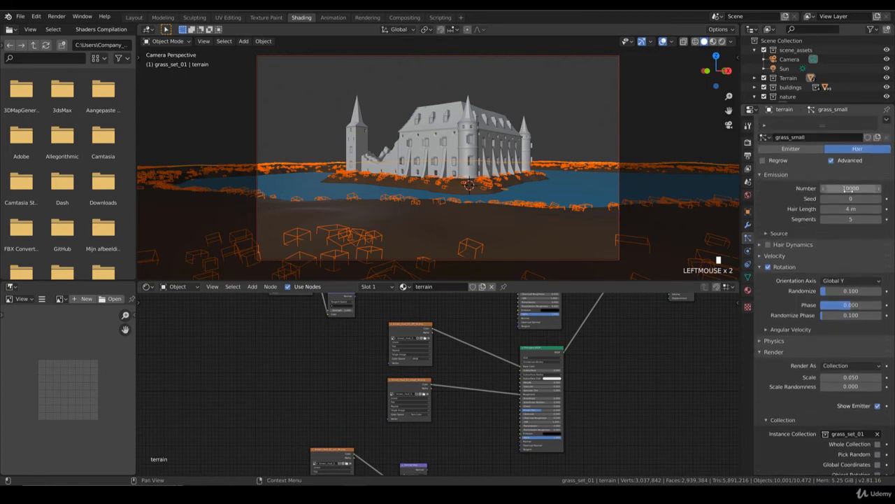
pyautogui.scroll(-6, 817, 358)
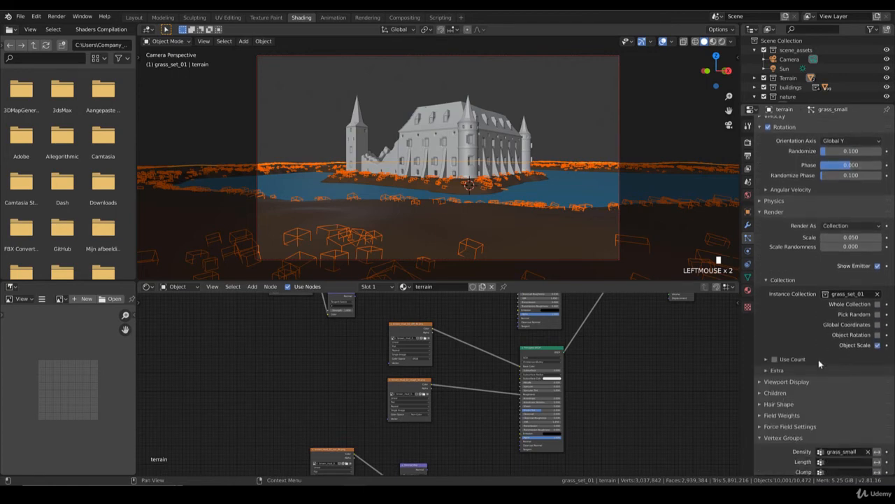
pyautogui.click(778, 354)
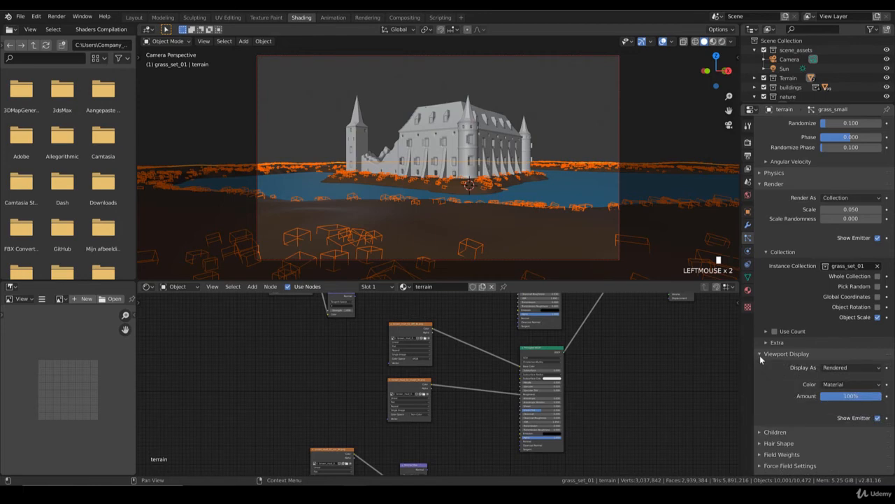
pyautogui.doubleClick(844, 396)
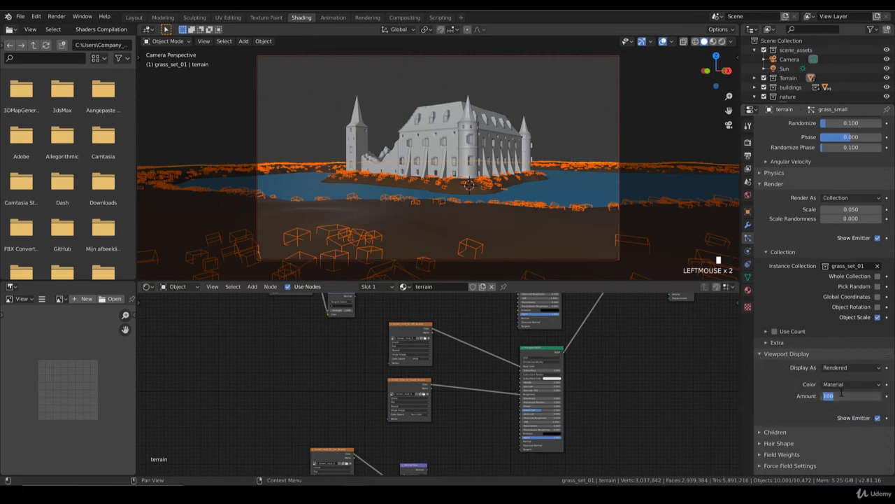
pyautogui.write('1')
pyautogui.press('Return')
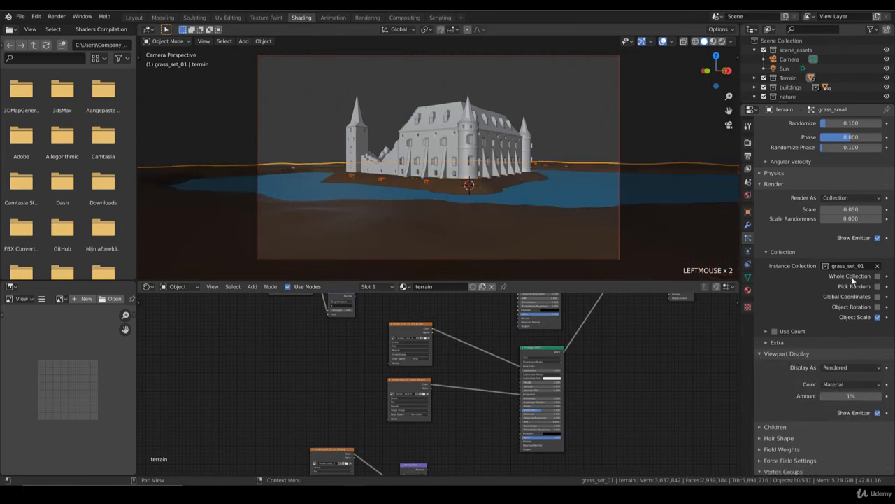
# Step: Raise the grass_small emission number to 200000 particles
pyautogui.scroll(4, 862, 245)
pyautogui.scroll(4, 861, 241)
pyautogui.doubleClick(850, 215)
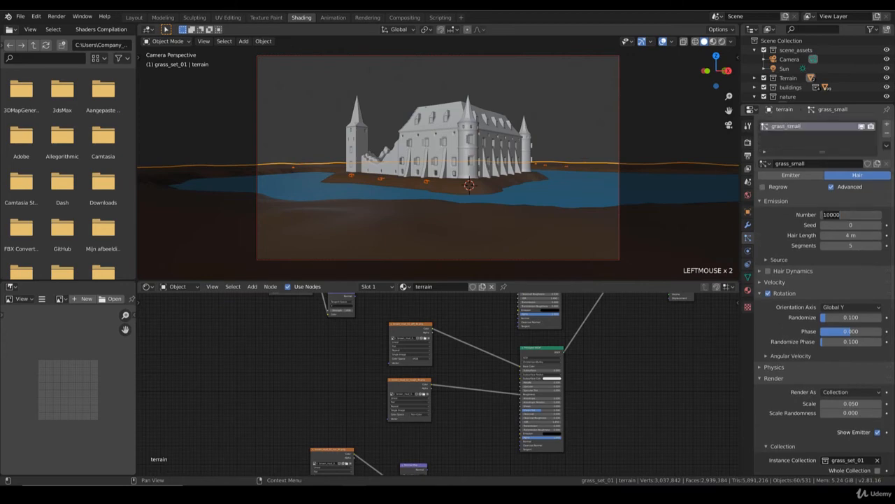
pyautogui.write('200000')
pyautogui.press('Return')
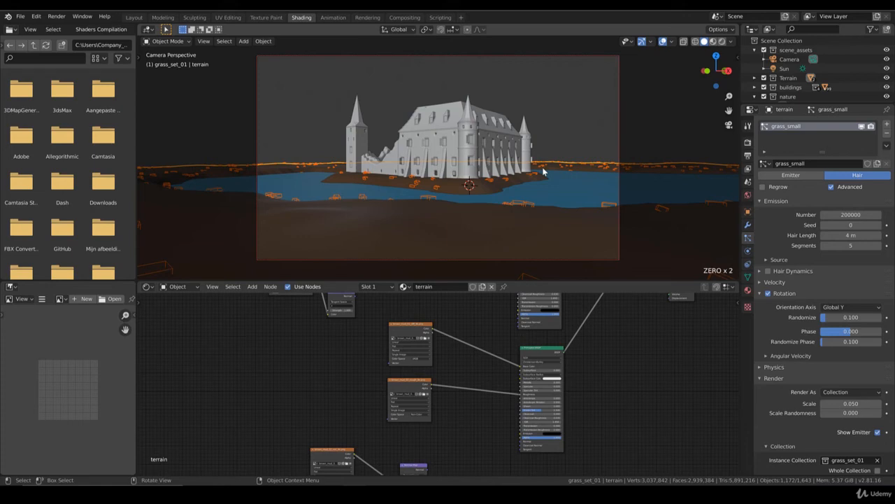
# Step: In the terrain material, connect both Normal Map nodes to the Normal inputs of their respective Principled BSDF shaders
pyautogui.click(449, 208)
pyautogui.moveTo(465, 317); pyautogui.dragTo(450, 358, button='middle')
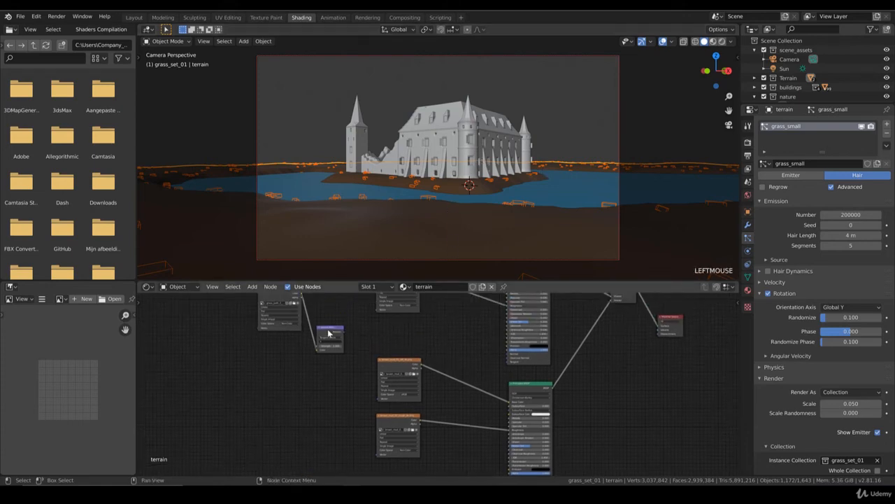
pyautogui.moveTo(342, 335); pyautogui.dragTo(503, 357)
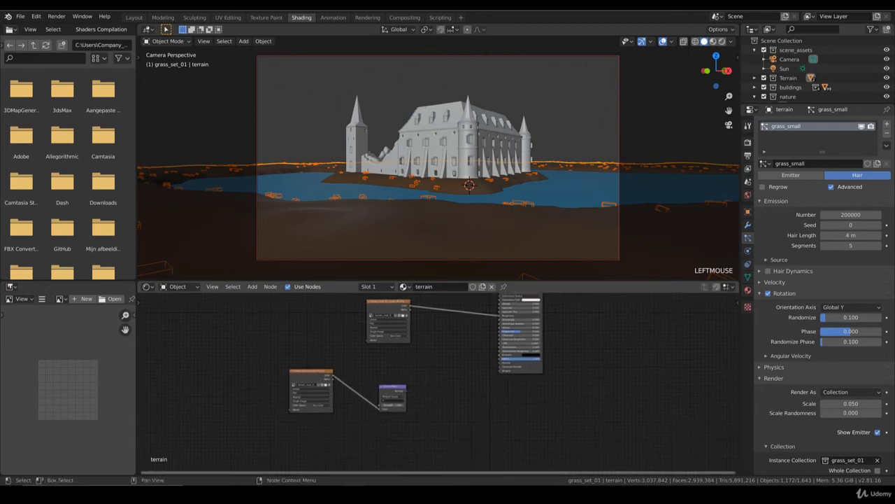
pyautogui.moveTo(408, 395); pyautogui.dragTo(501, 363)
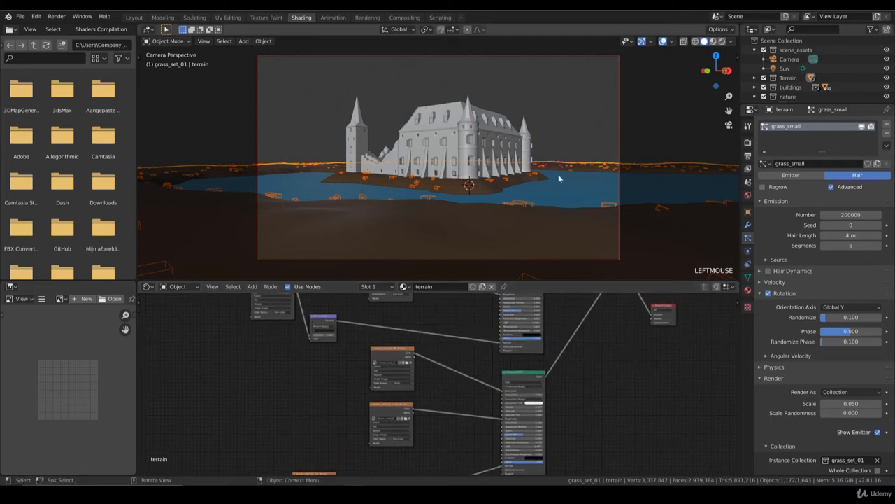
pyautogui.click(749, 156)
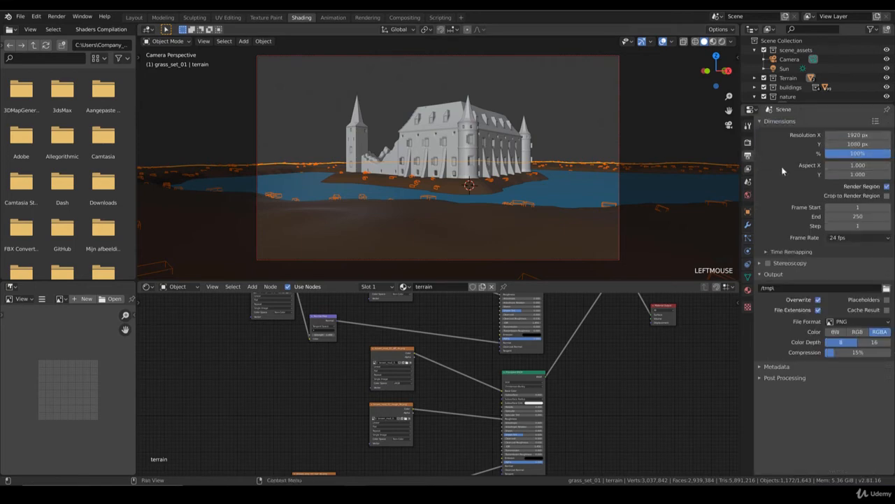
pyautogui.scroll(-2, 544, 163)
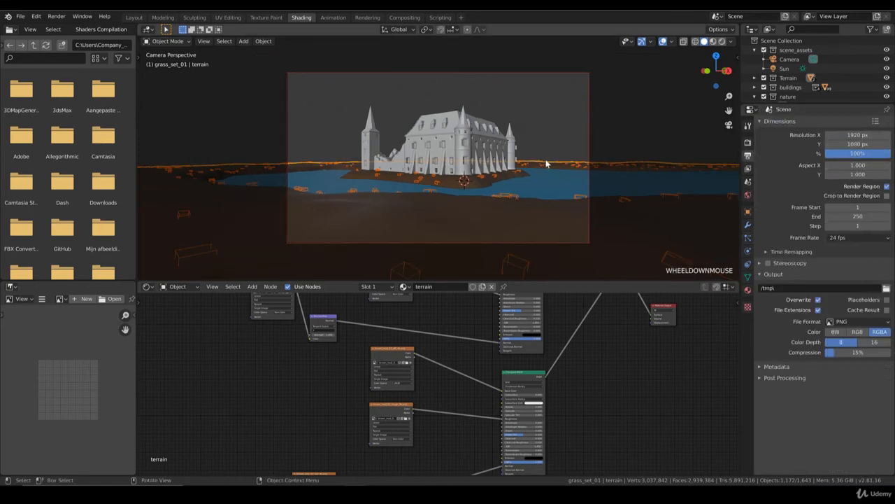
pyautogui.keyDown('shift'); pyautogui.moveTo(511, 158); pyautogui.dragTo(512, 163, button='middle'); pyautogui.keyUp('shift')
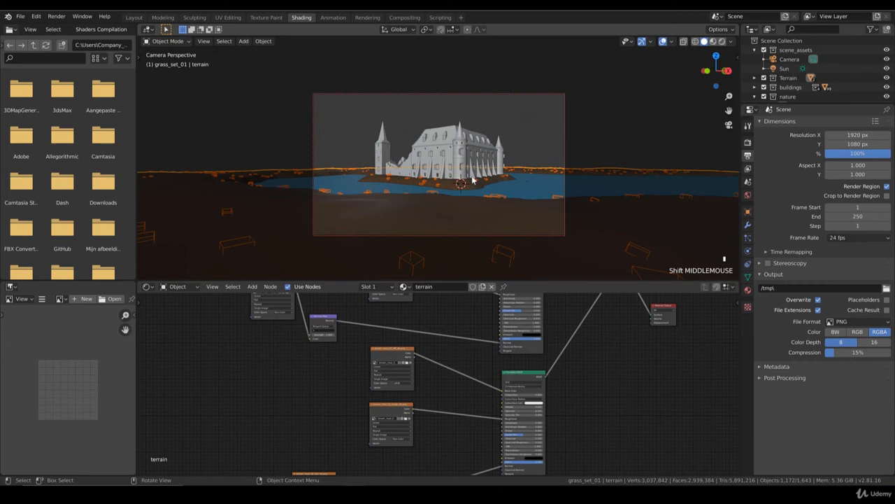
# Step: Select the Sun light and move it upward and sideways to the east of the castle in the front view
pyautogui.press('KP_7')
pyautogui.scroll(-6, 504, 186)
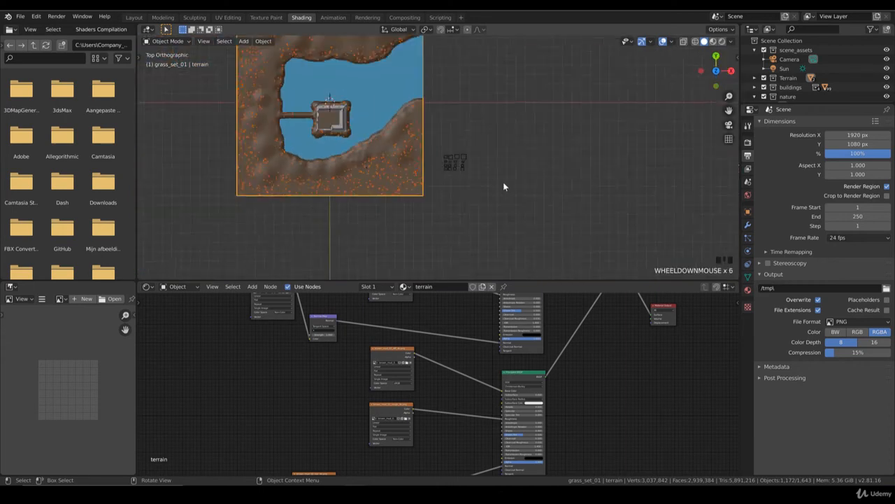
pyautogui.scroll(-10, 503, 187)
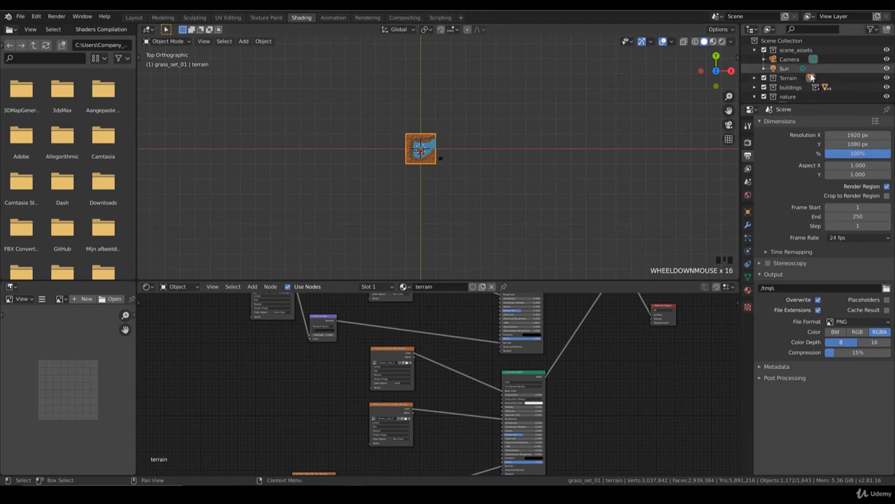
pyautogui.click(797, 68)
pyautogui.scroll(9, 457, 189)
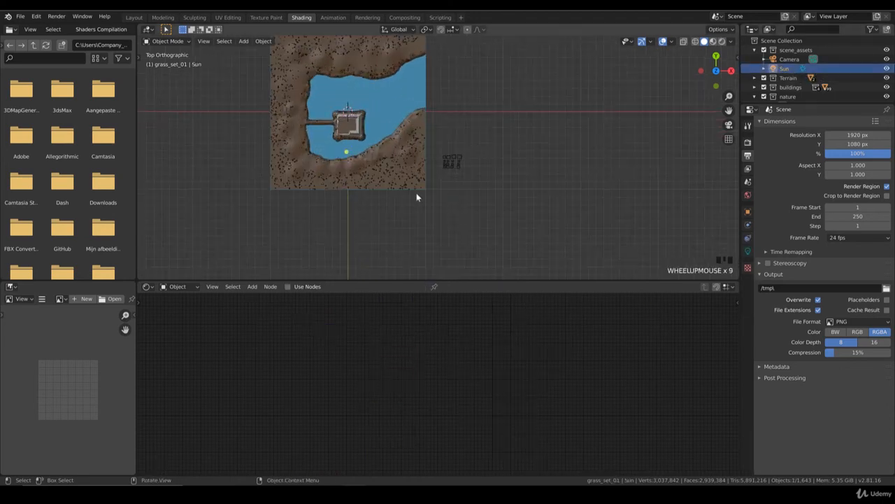
pyautogui.press('KP_1')
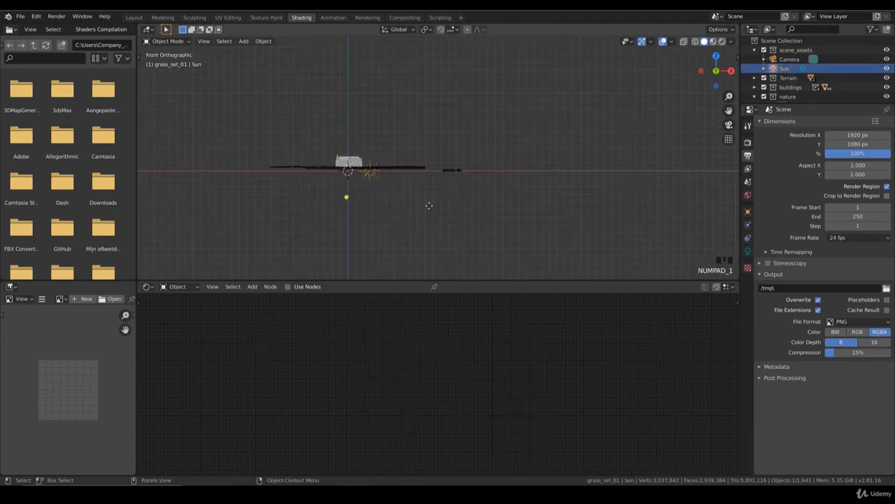
pyautogui.click(456, 178)
# Step: Rotate the Sun in a perspective view so that its beam slants down at a low angle toward the castle
pyautogui.press('KP_7')
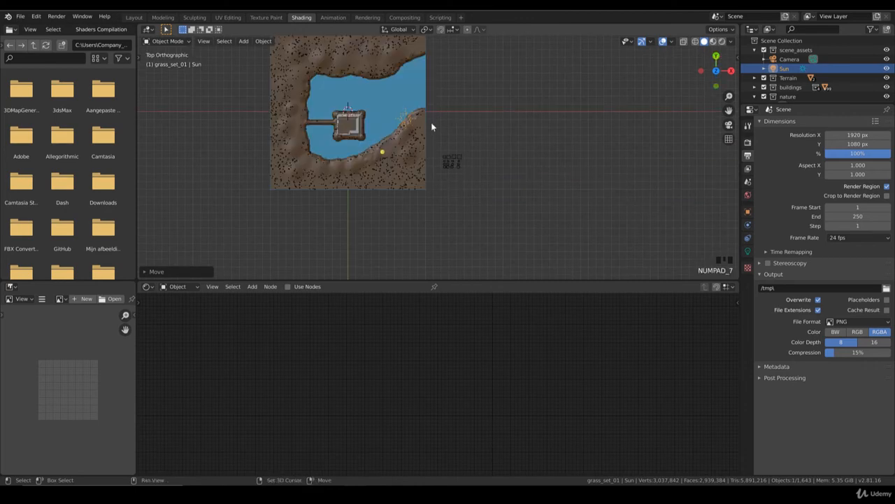
pyautogui.moveTo(432, 126); pyautogui.dragTo(393, 124, button='middle')
pyautogui.scroll(3, 415, 171)
pyautogui.press('r')
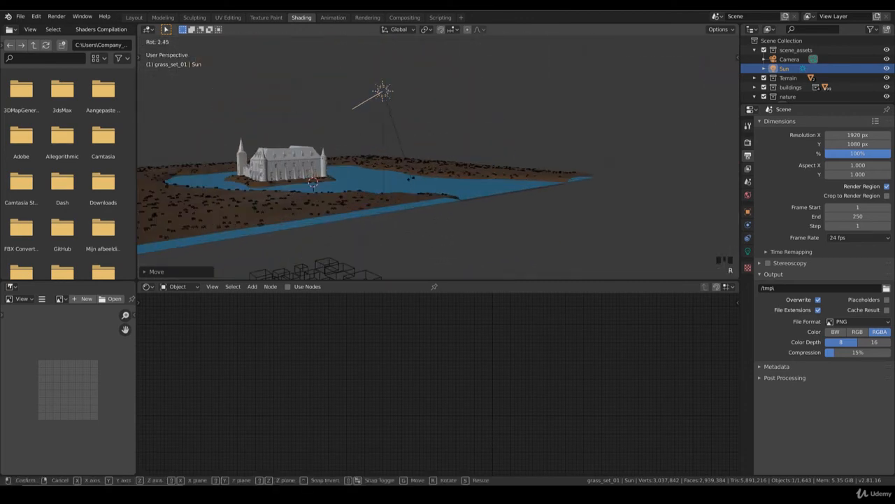
pyautogui.click(402, 180)
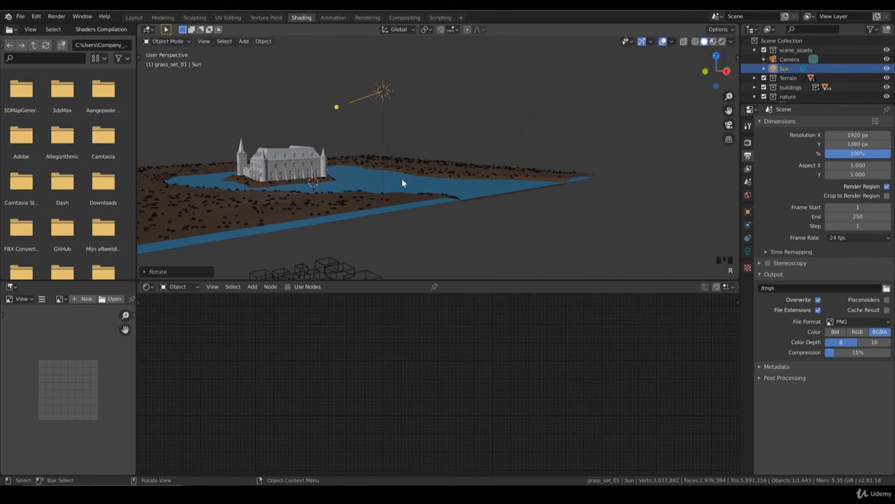
# Step: Move the Sun in the top view to the terrain's eastern edge, where the lake meets the border
pyautogui.press('KP_7')
pyautogui.scroll(-3, 454, 229)
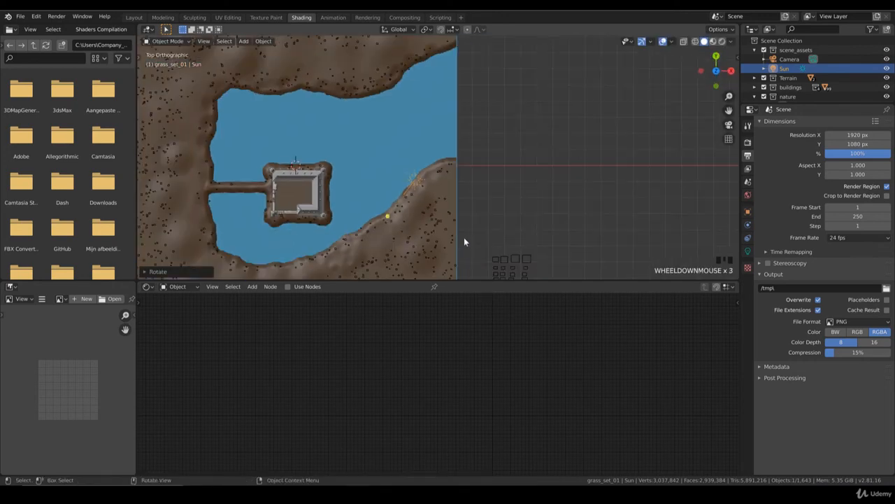
pyautogui.press('g')
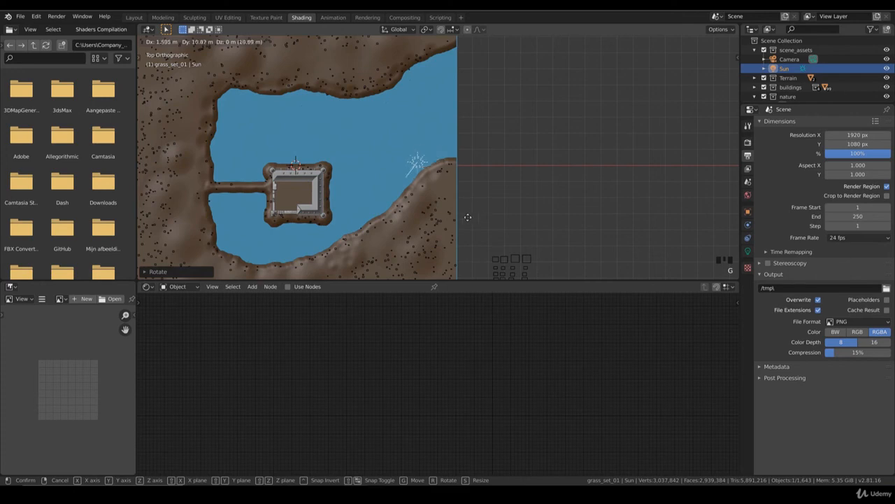
pyautogui.click(499, 200)
pyautogui.scroll(-2, 492, 205)
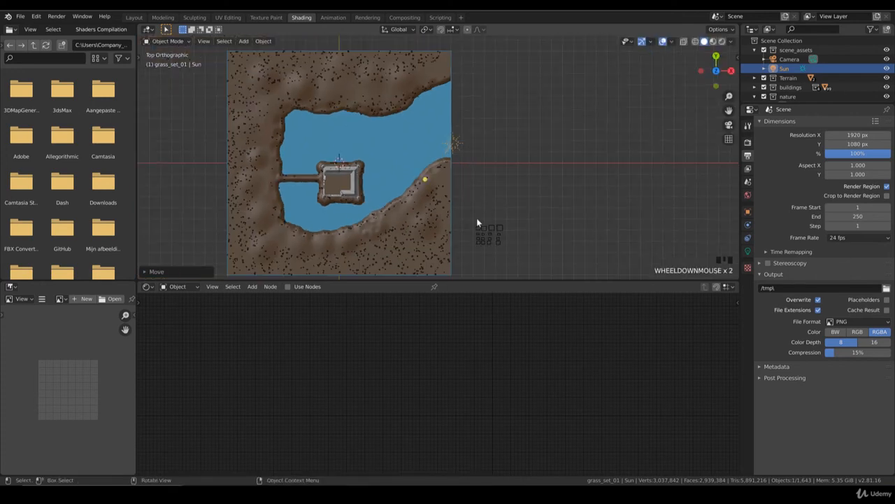
pyautogui.moveTo(476, 222); pyautogui.dragTo(447, 155, button='middle')
pyautogui.scroll(1, 440, 180)
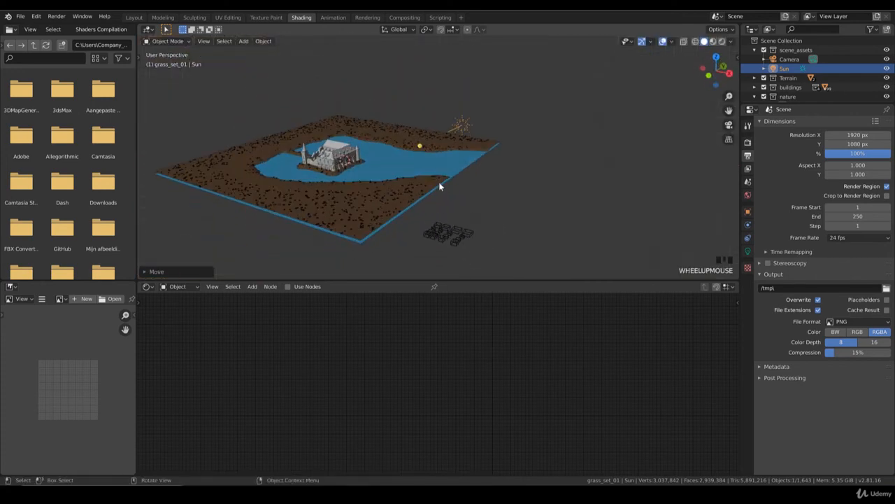
# Step: Render the scene from the camera view and inspect the grass and castle in the resulting image
pyautogui.press('KP_0')
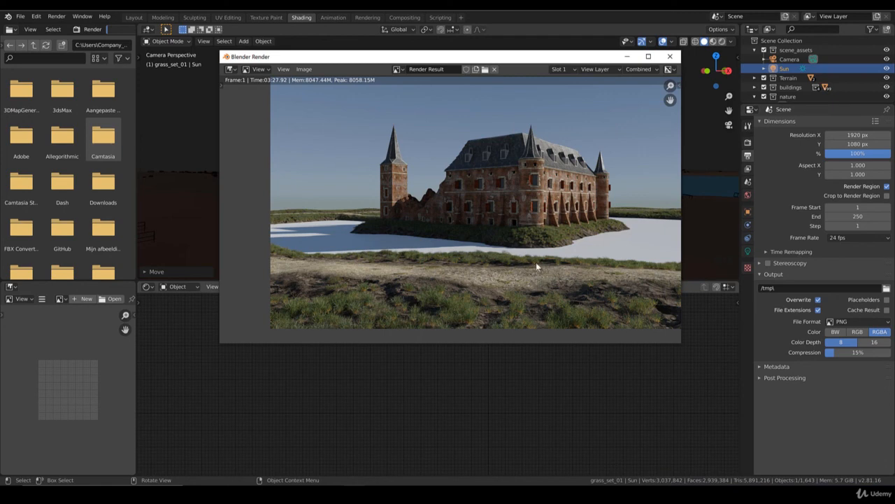
pyautogui.scroll(-2, 523, 265)
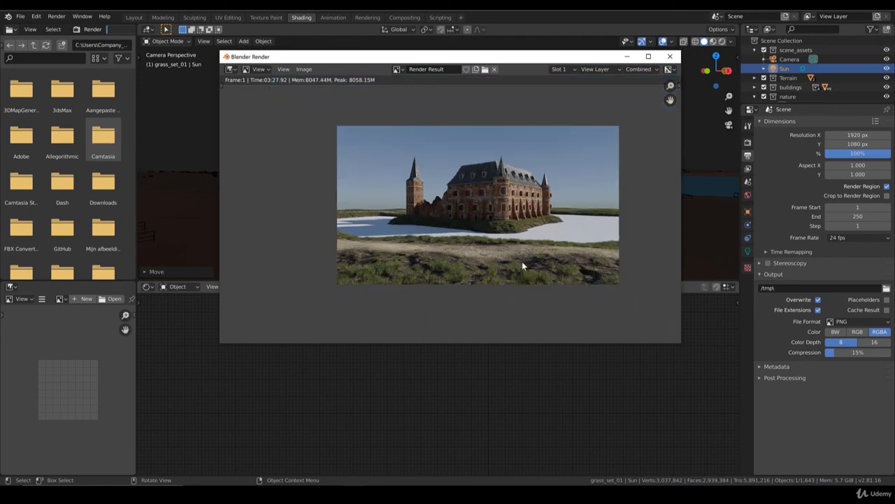
pyautogui.scroll(1, 507, 269)
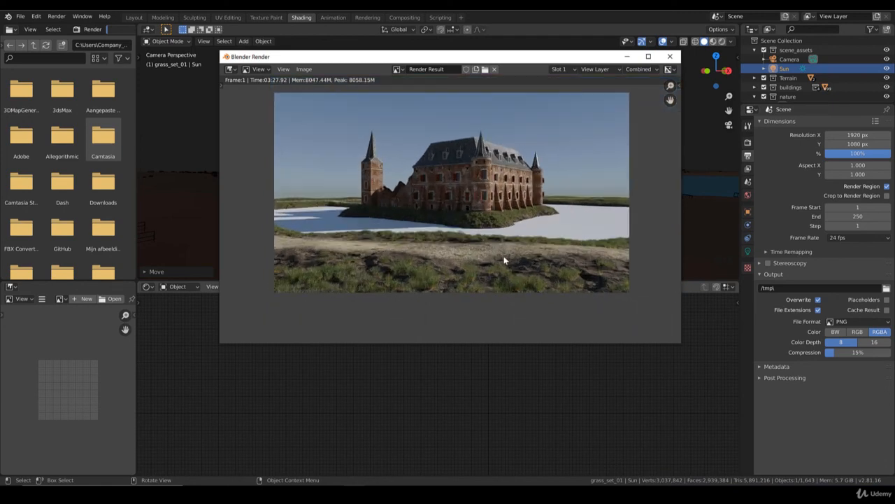
# Step: Examine the rendered image up close and as a whole, checking the castle, the lake surface and the grassy shoreline
pyautogui.scroll(2, 555, 229)
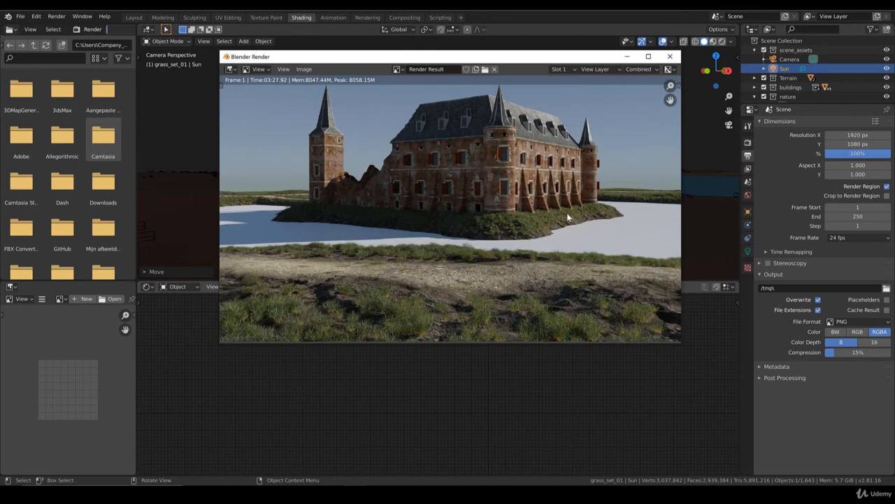
pyautogui.scroll(-1, 509, 206)
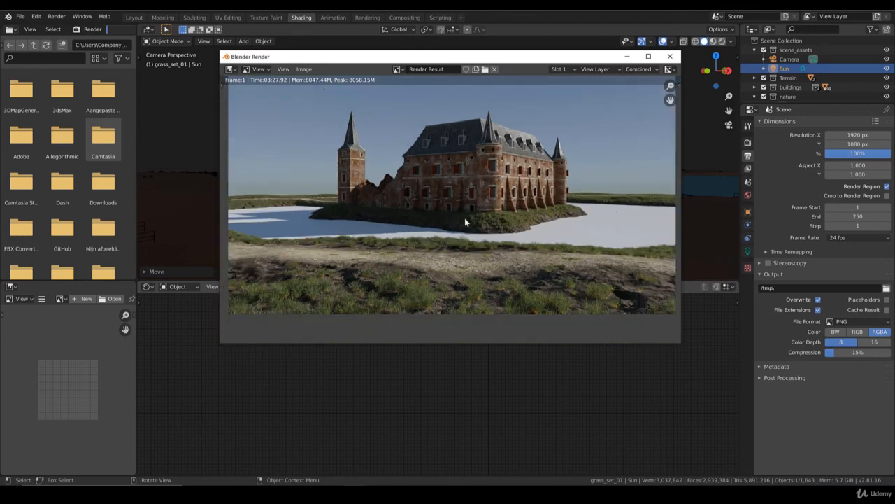
pyautogui.scroll(-2, 470, 195)
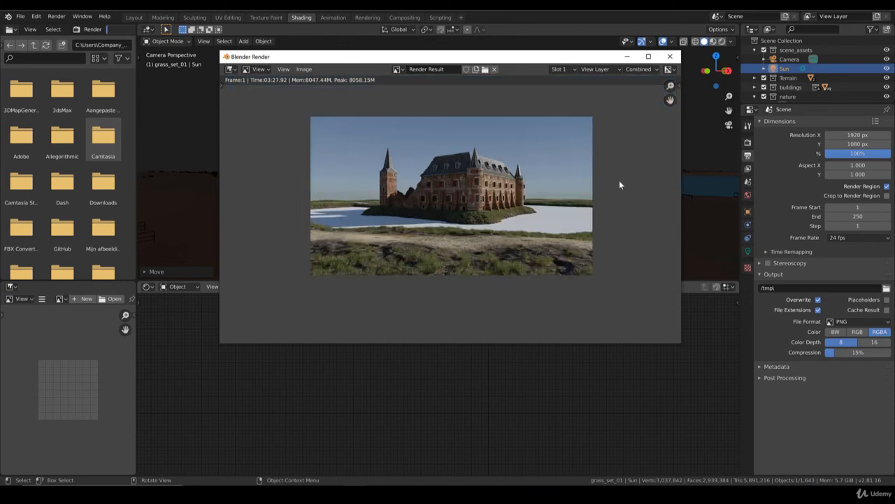
pyautogui.scroll(1, 559, 165)
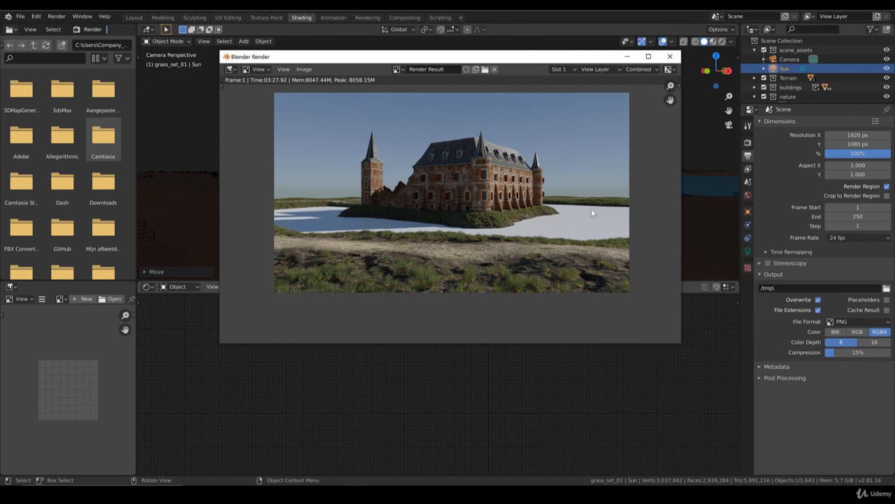
pyautogui.scroll(1, 584, 222)
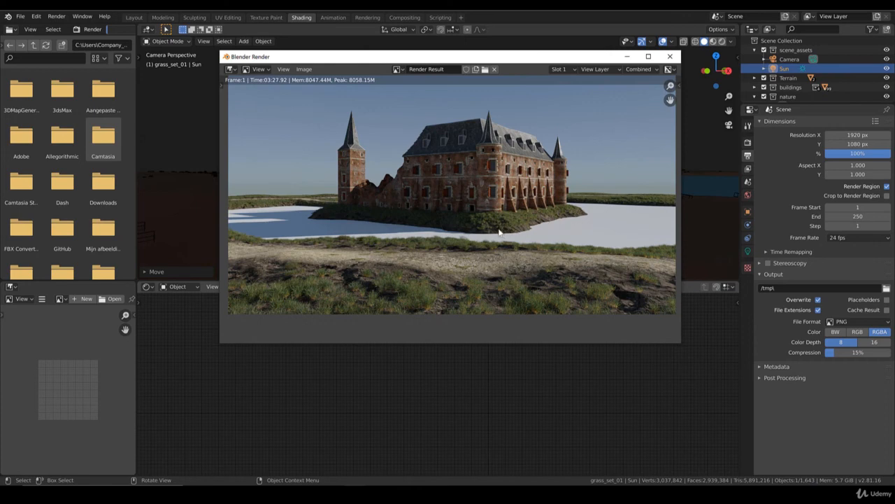
pyautogui.scroll(1, 502, 230)
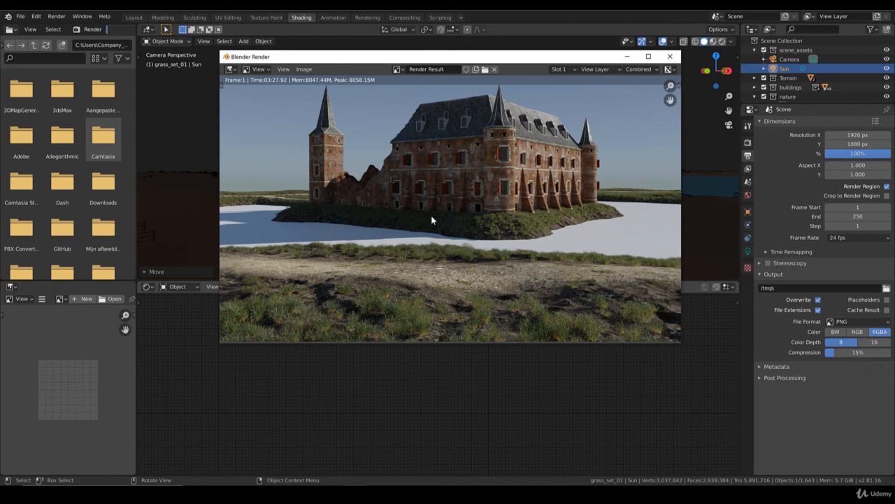
pyautogui.scroll(-1, 440, 218)
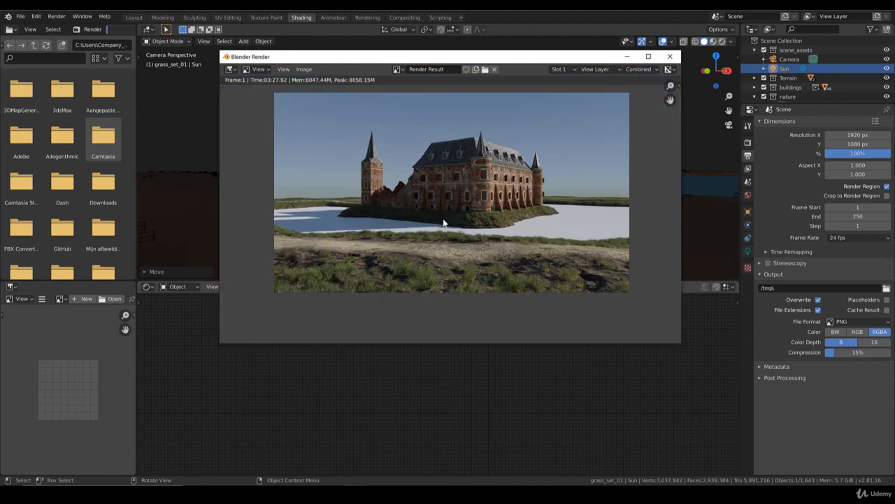